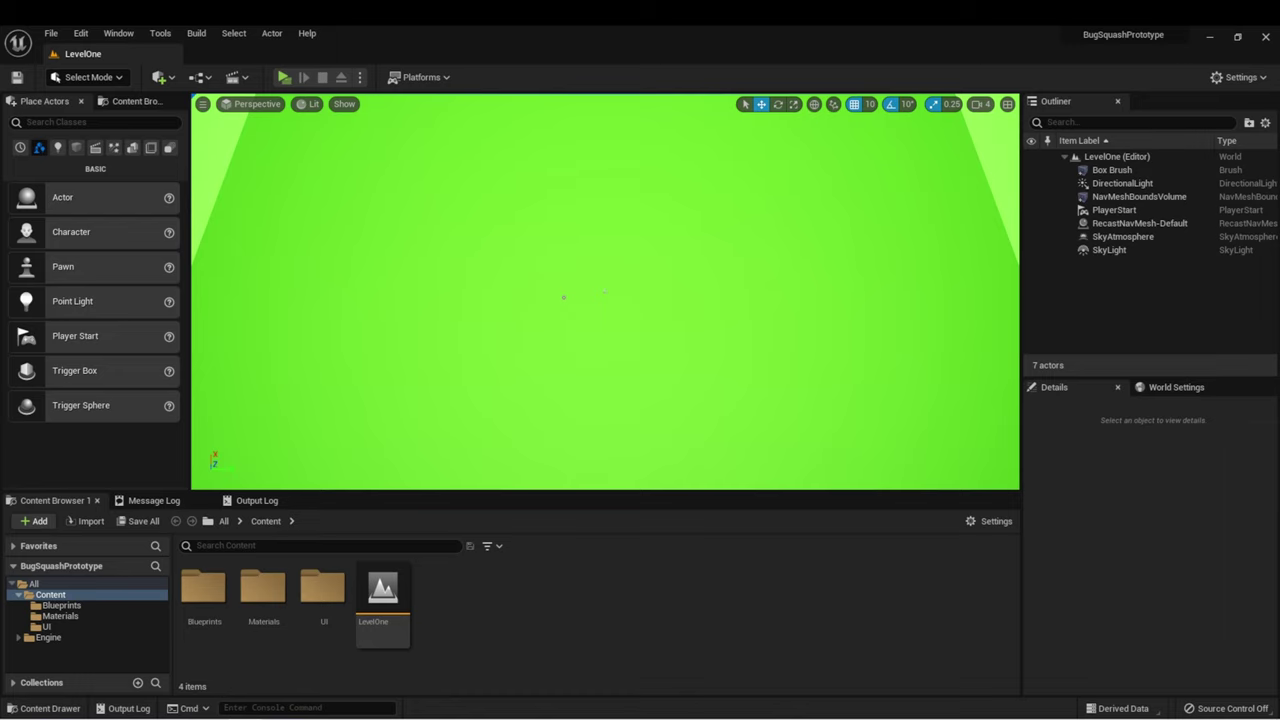
# Playtest the bug squash prototype level, shooting at bugs and trying again after game over, and end the play session.
pyautogui.click(285, 78)
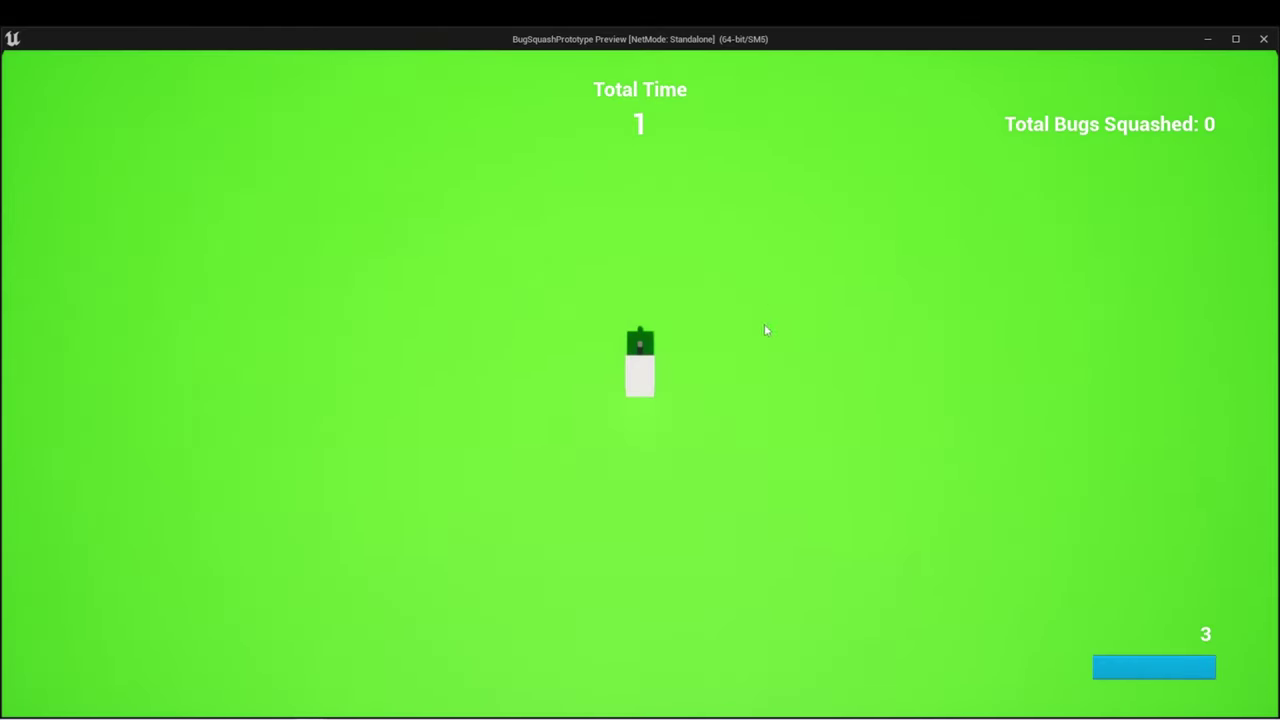
pyautogui.click(765, 330)
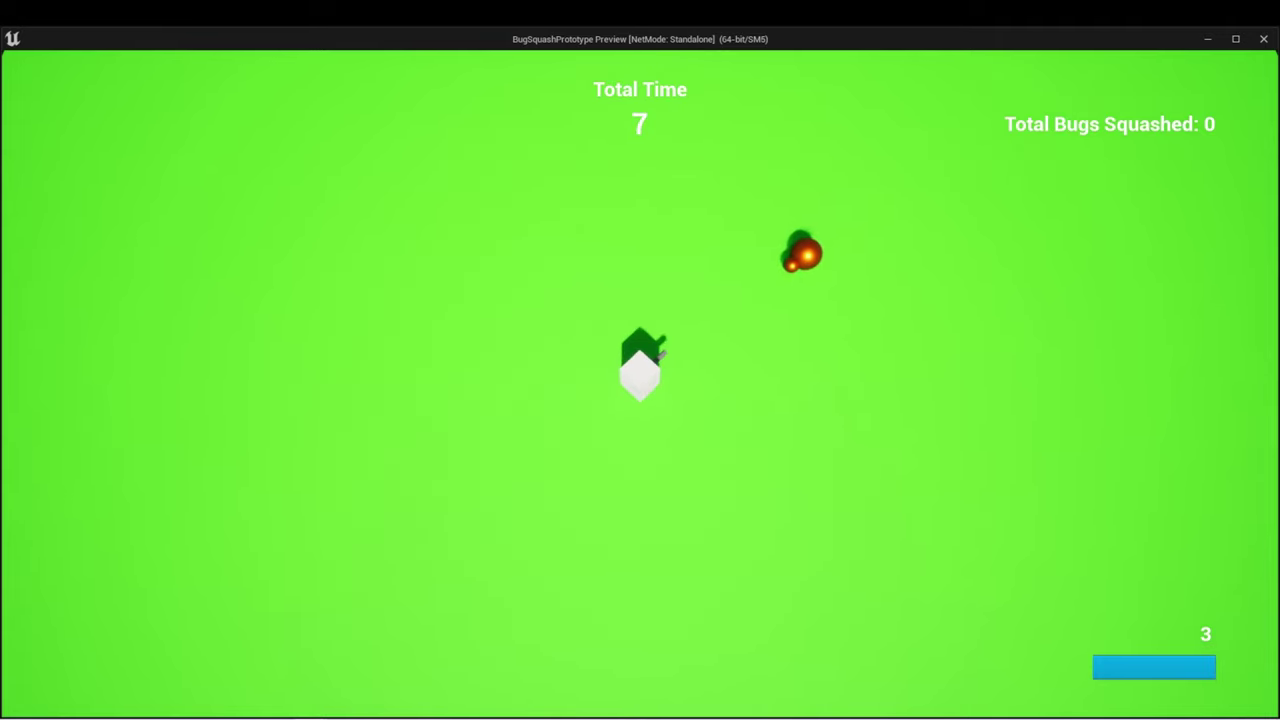
pyautogui.click(765, 330)
pyautogui.click(765, 330)
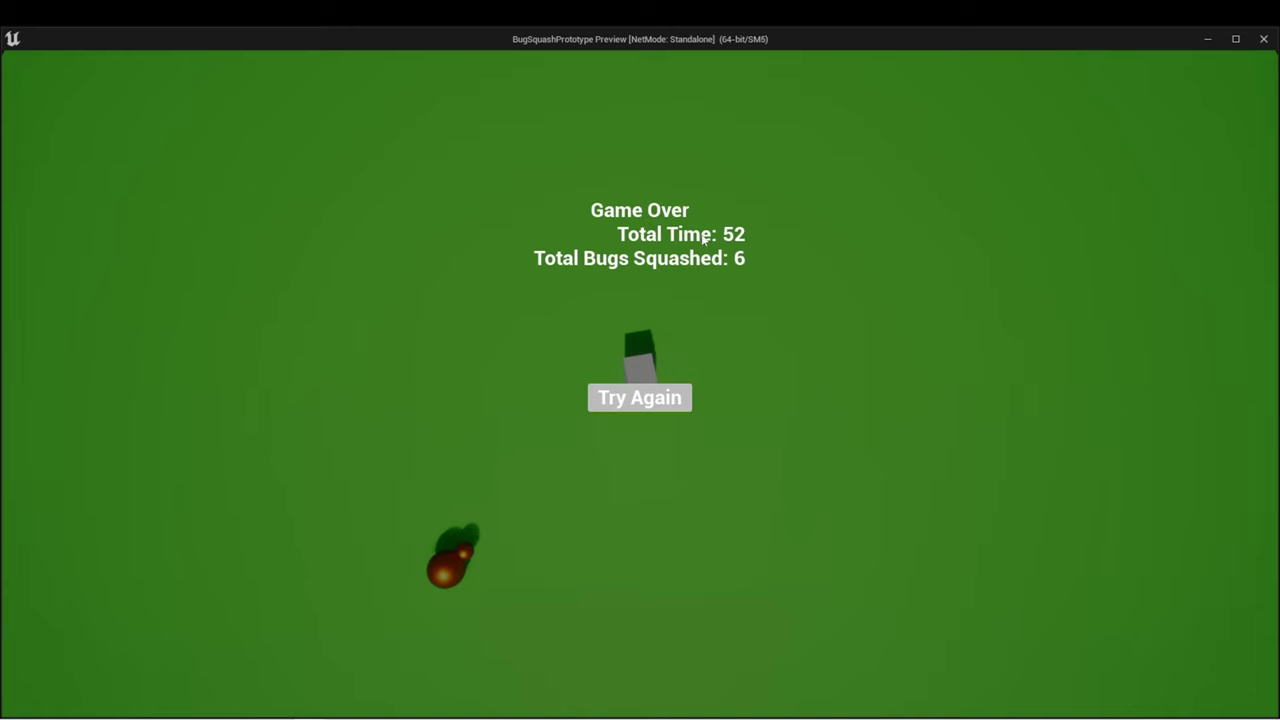
pyautogui.click(614, 404)
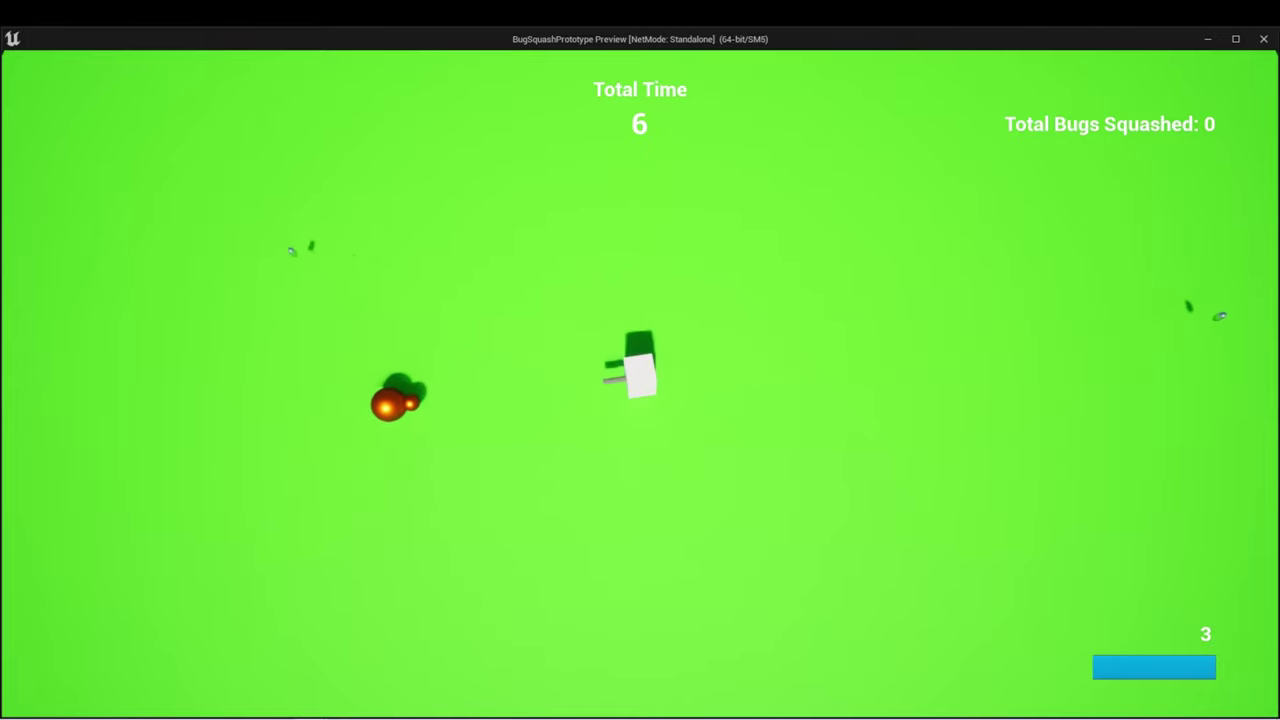
pyautogui.press('Escape')
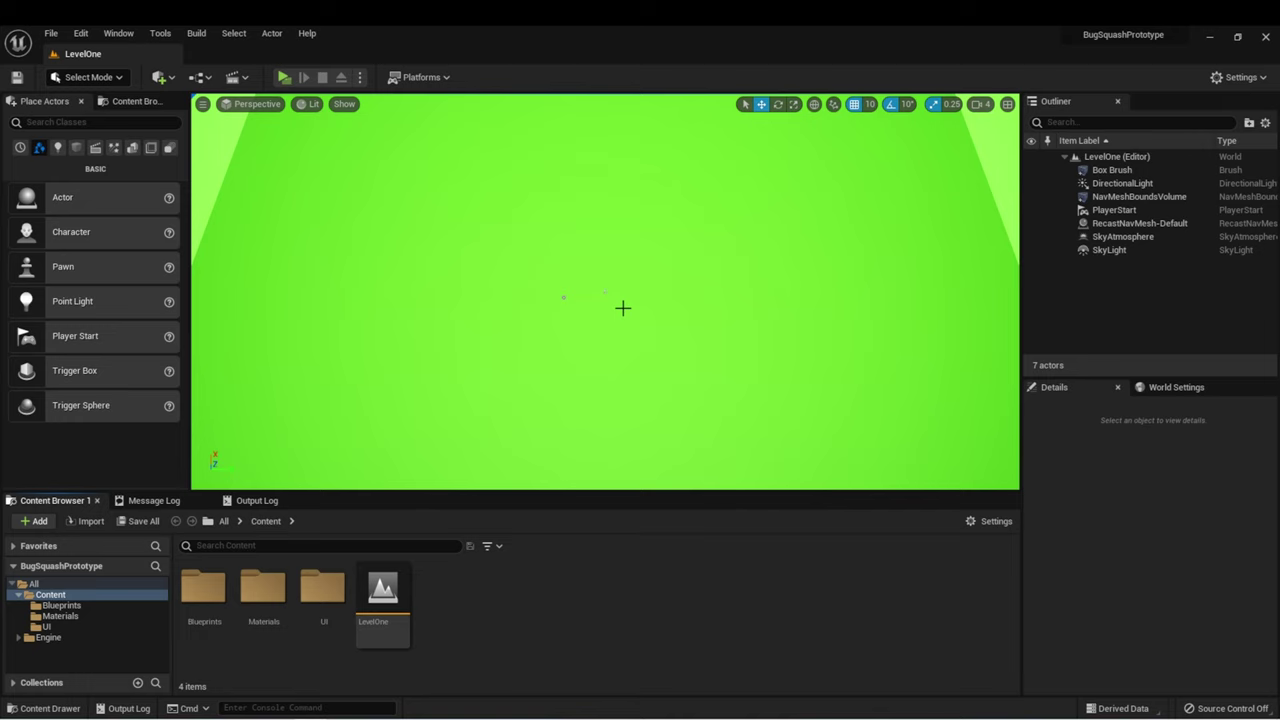
pyautogui.click(284, 78)
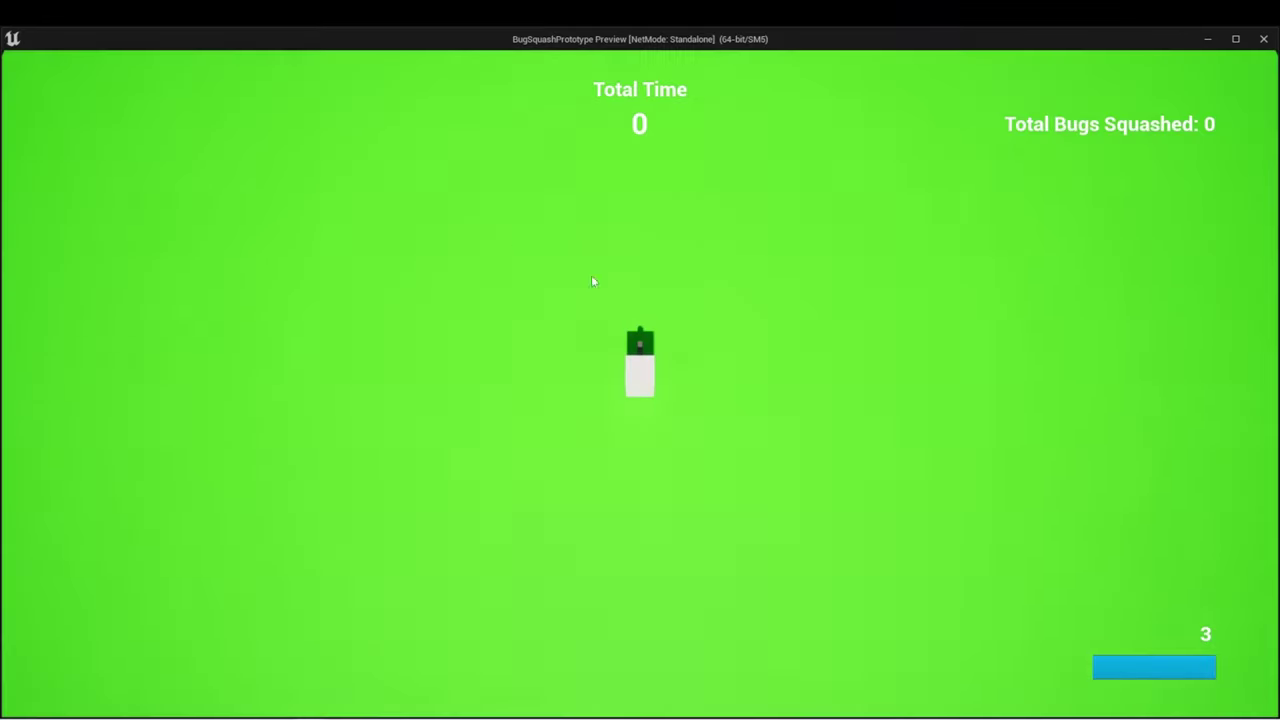
pyautogui.click(604, 361)
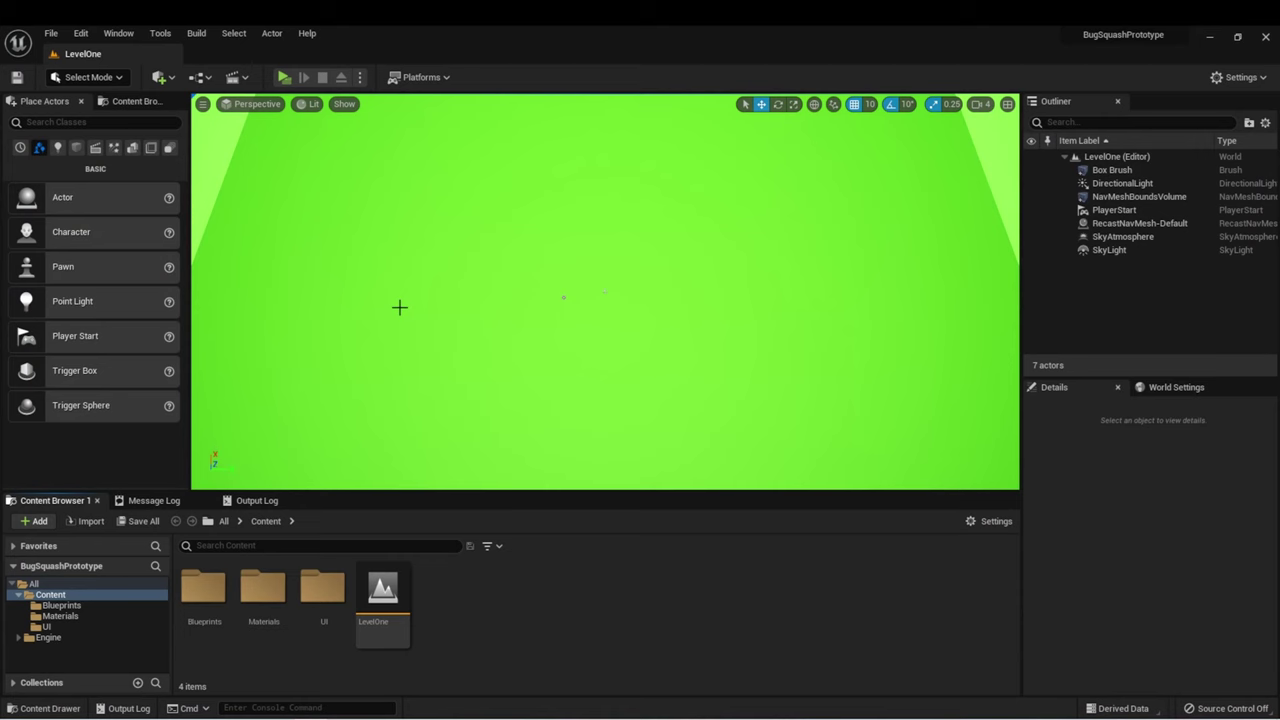
pyautogui.press('Escape')
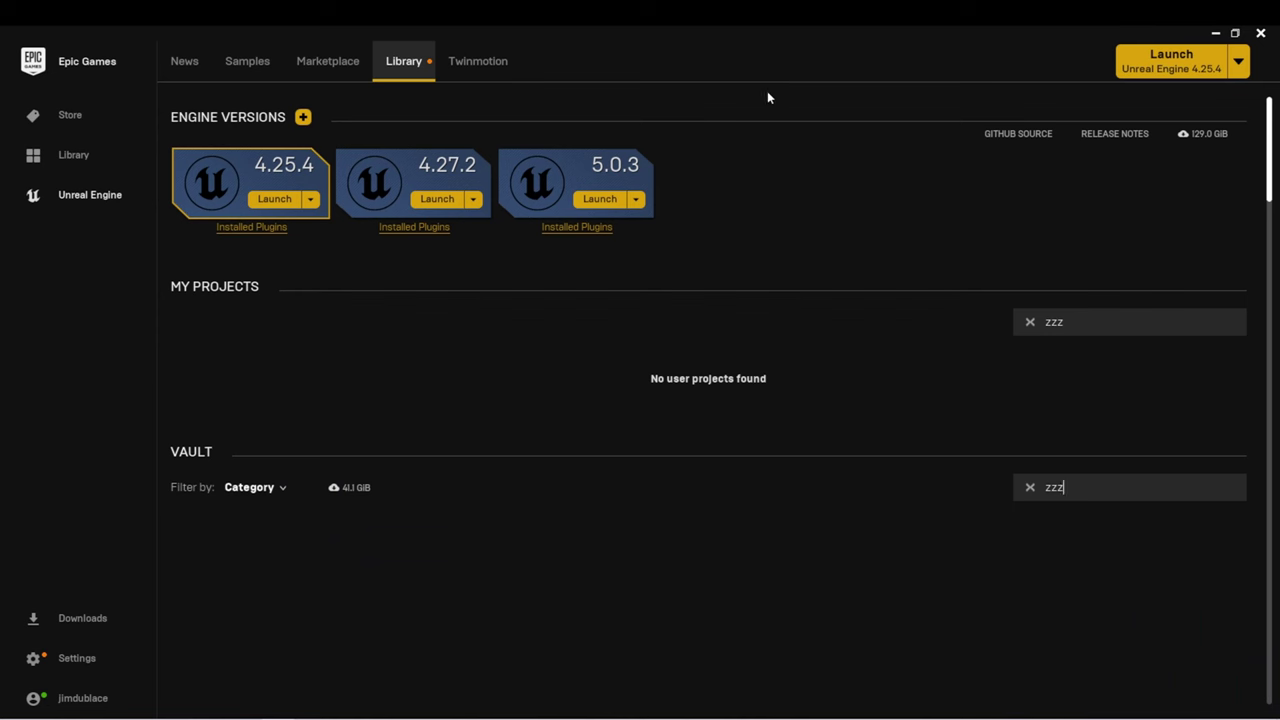
# From the Epic Games Launcher, launch Unreal Engine 5.0.3 and create a blank Games project named BugSquash.
pyautogui.click(598, 199)
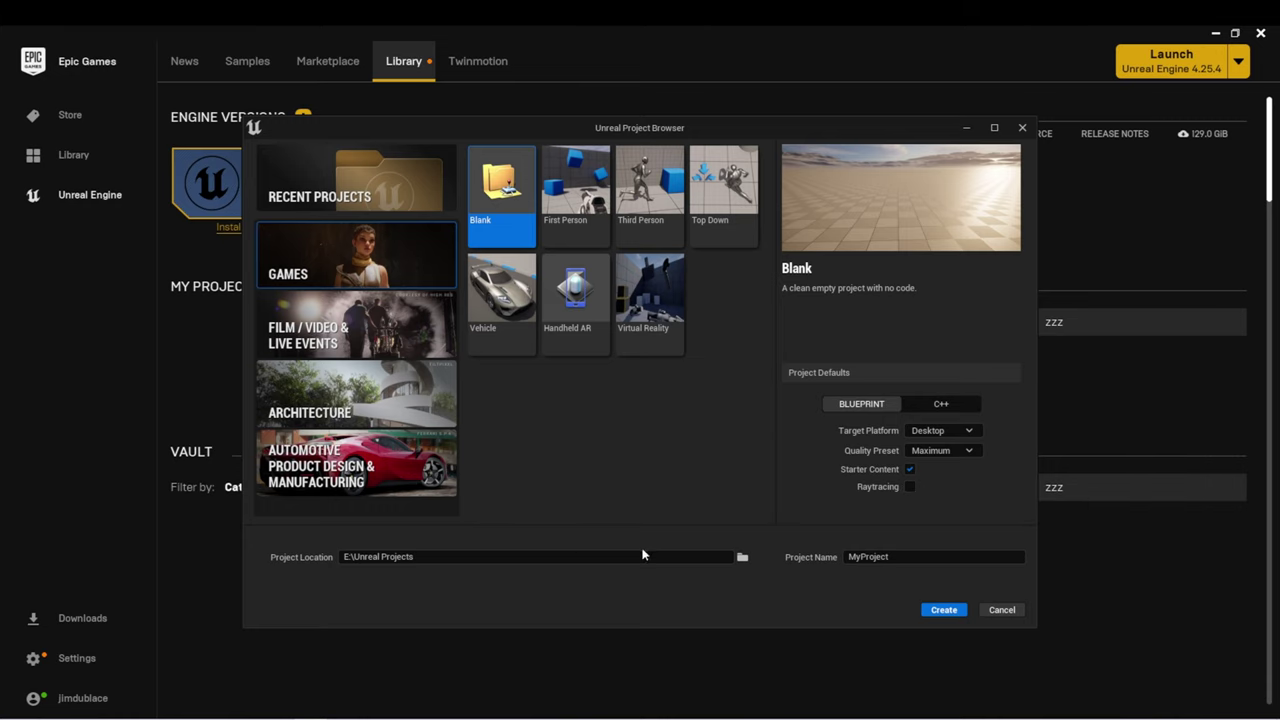
pyautogui.moveTo(896, 556); pyautogui.dragTo(733, 534)
pyautogui.write('BugSquash')
pyautogui.click(943, 610)
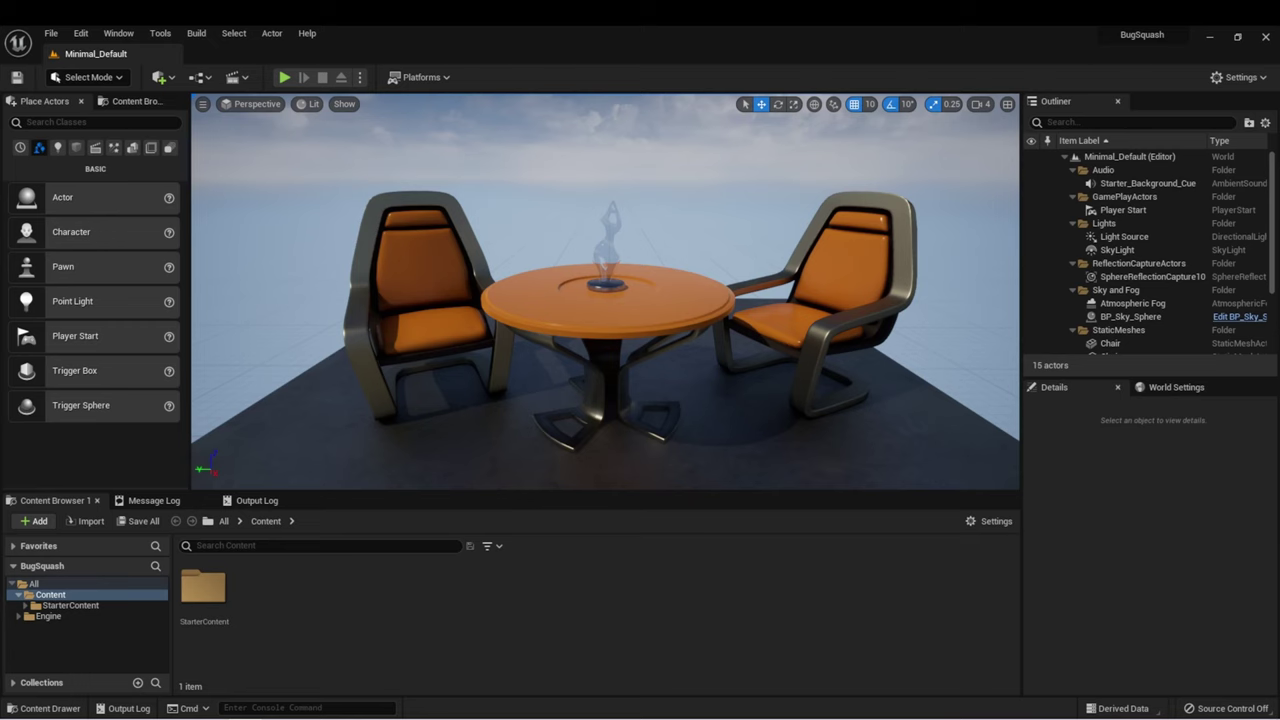
# Create a new level from the Basic template.
pyautogui.click(50, 35)
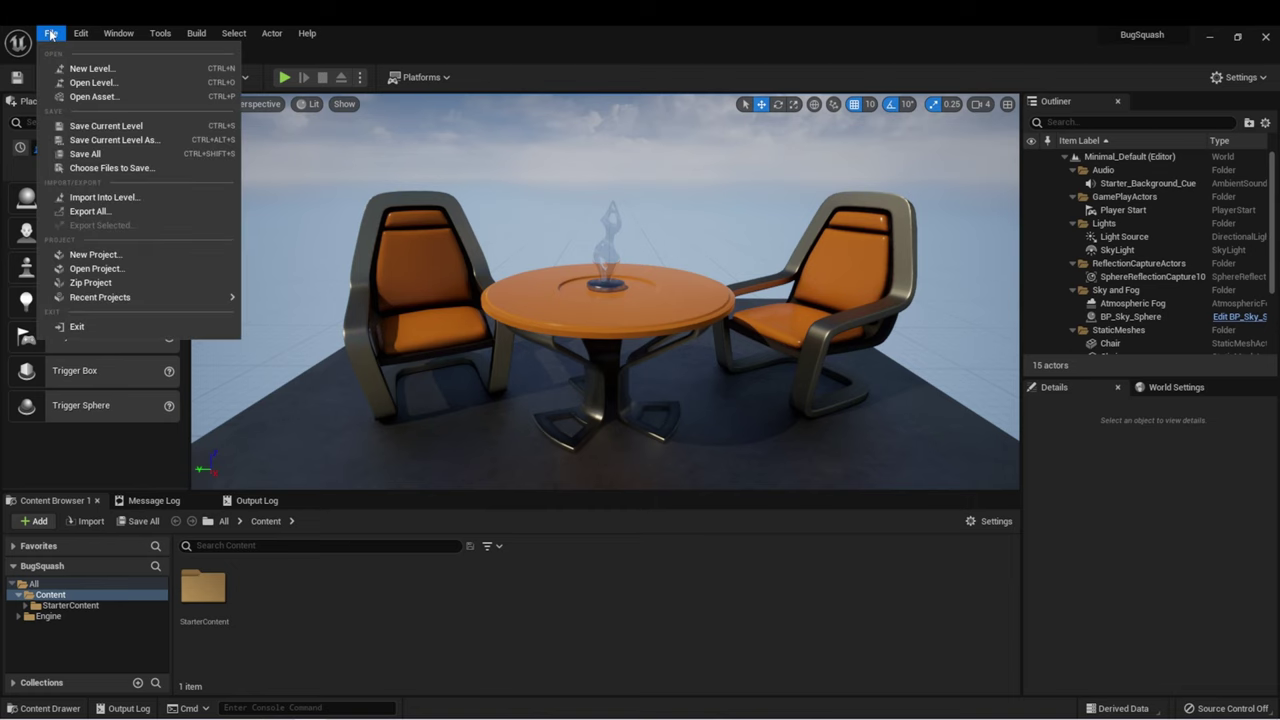
pyautogui.click(84, 79)
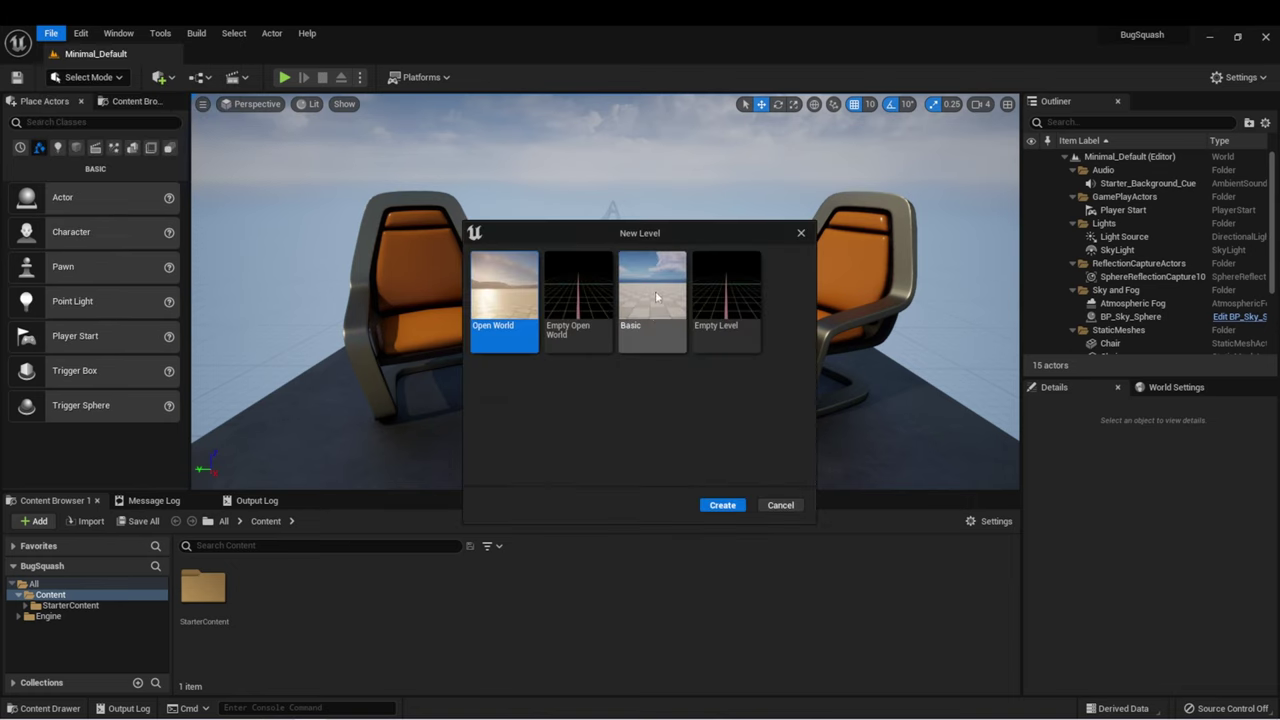
pyautogui.click(663, 291)
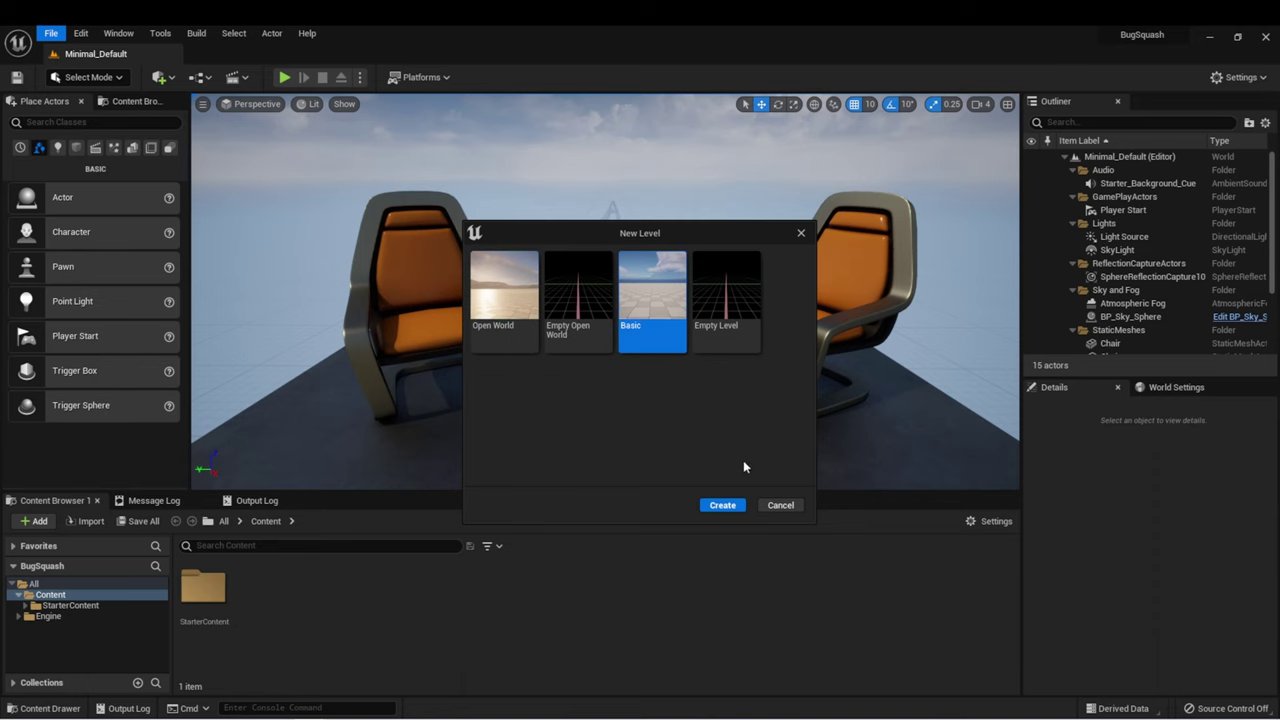
pyautogui.click(722, 506)
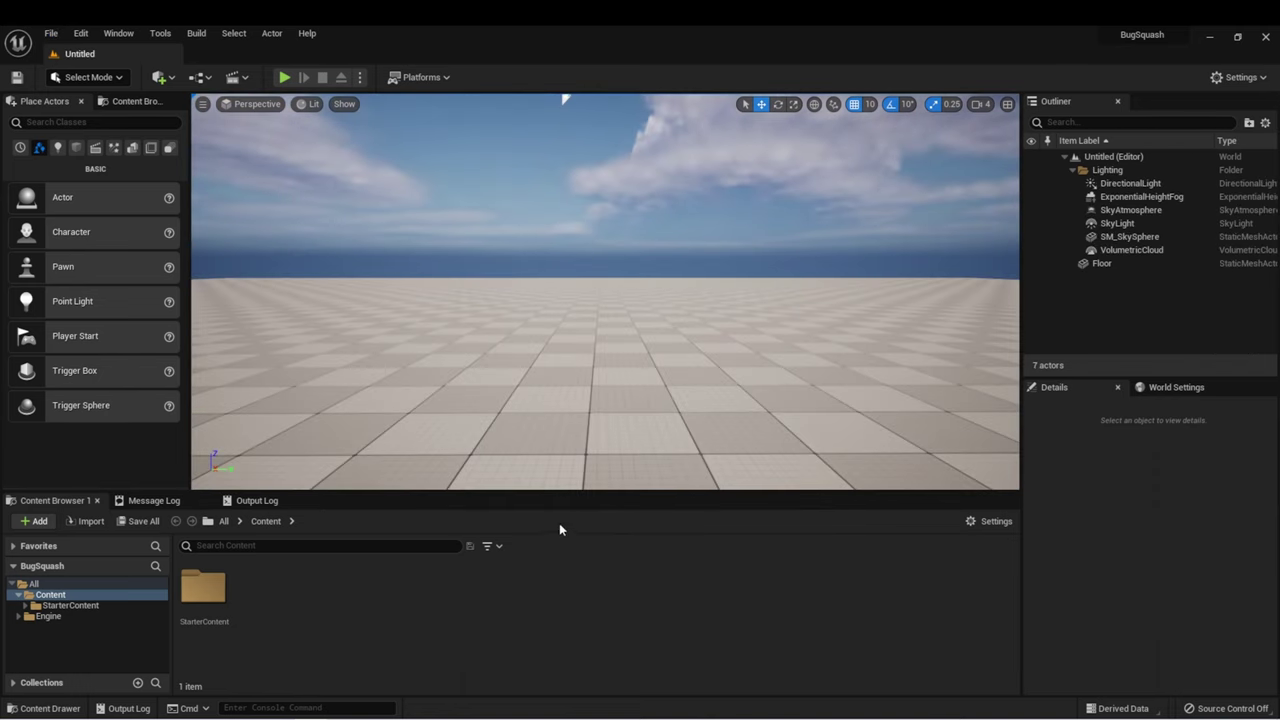
# Save the current level in the Content folder as BugMap.
pyautogui.click(51, 33)
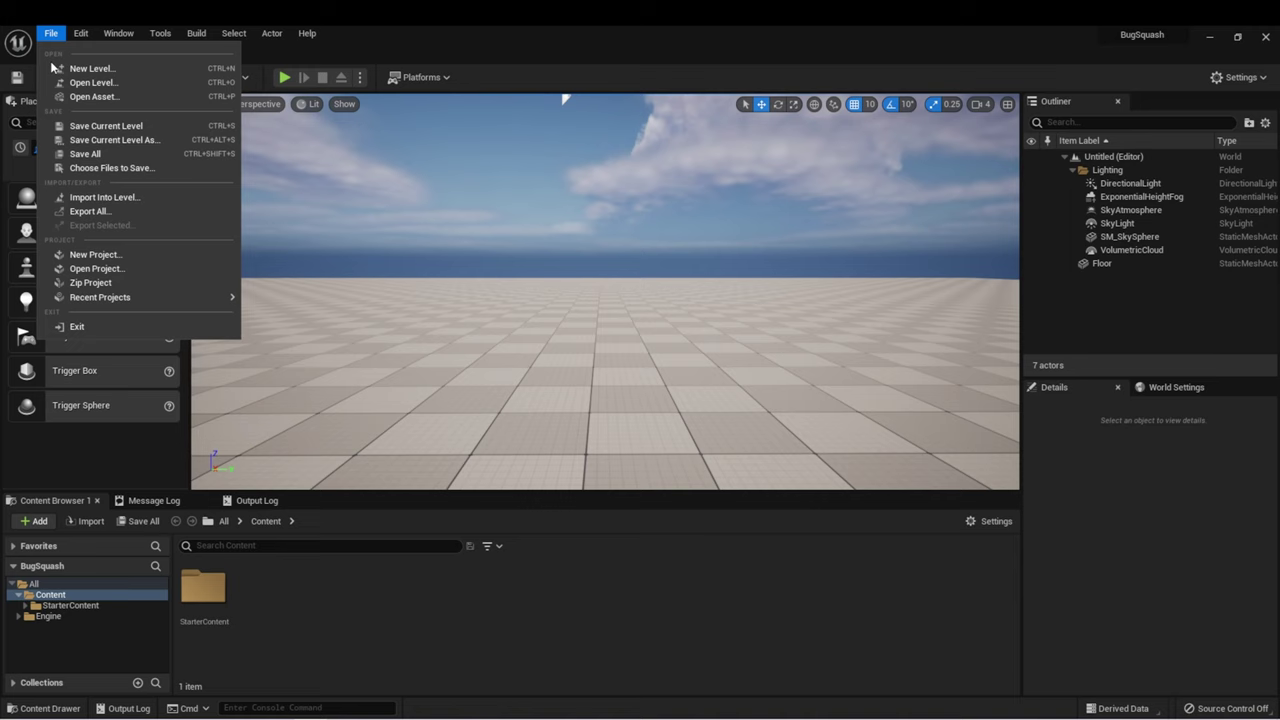
pyautogui.click(104, 127)
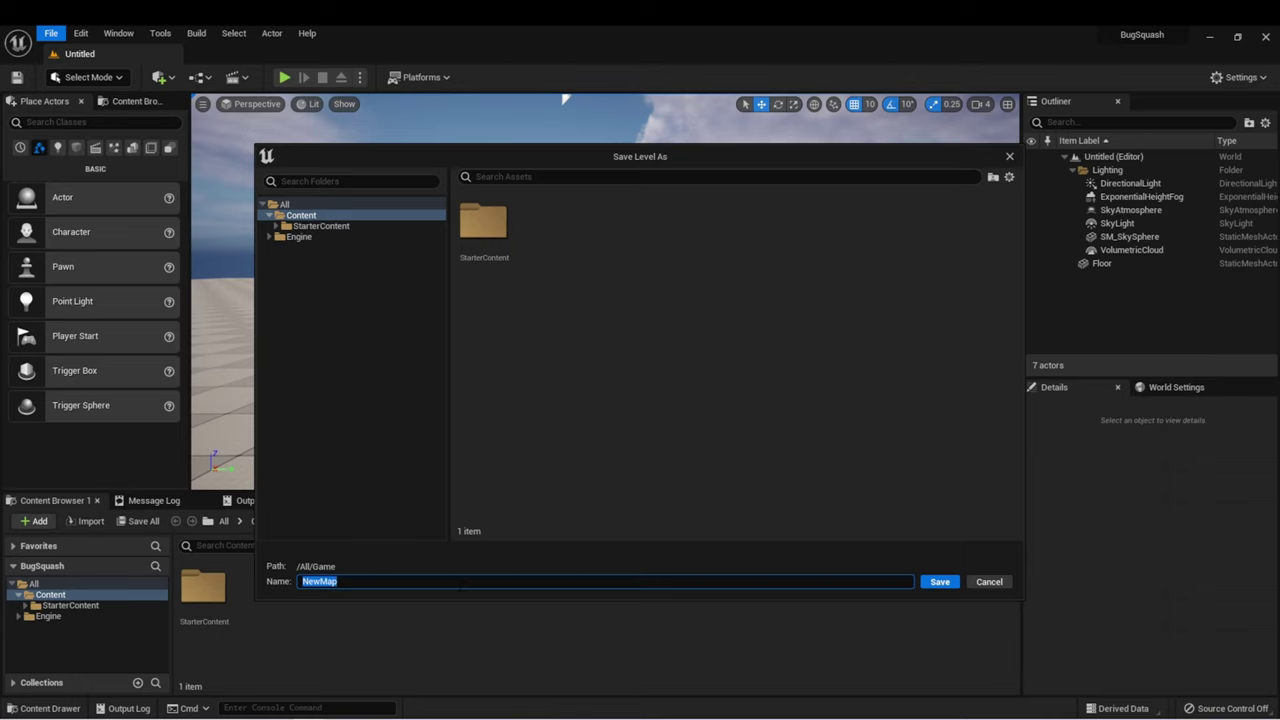
pyautogui.write('Bug')
pyautogui.click(945, 584)
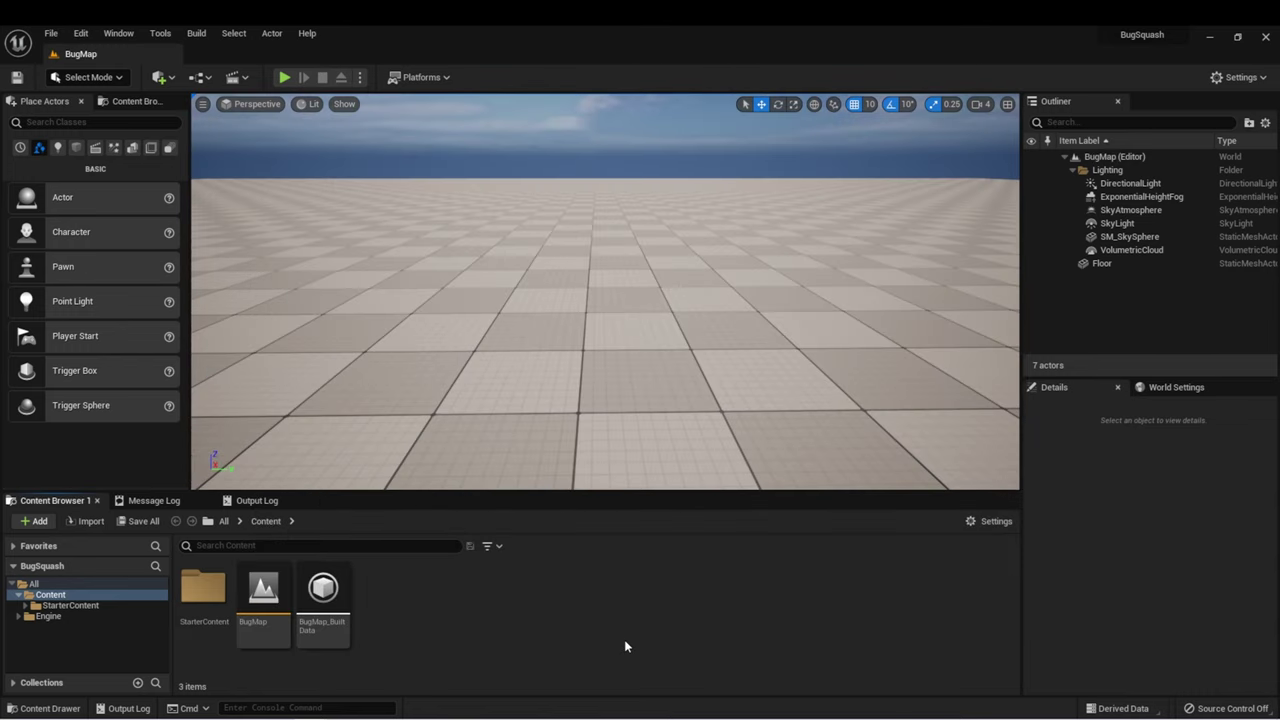
# Create a new folder named Blueprints inside the Content folder.
pyautogui.rightClick(482, 585)
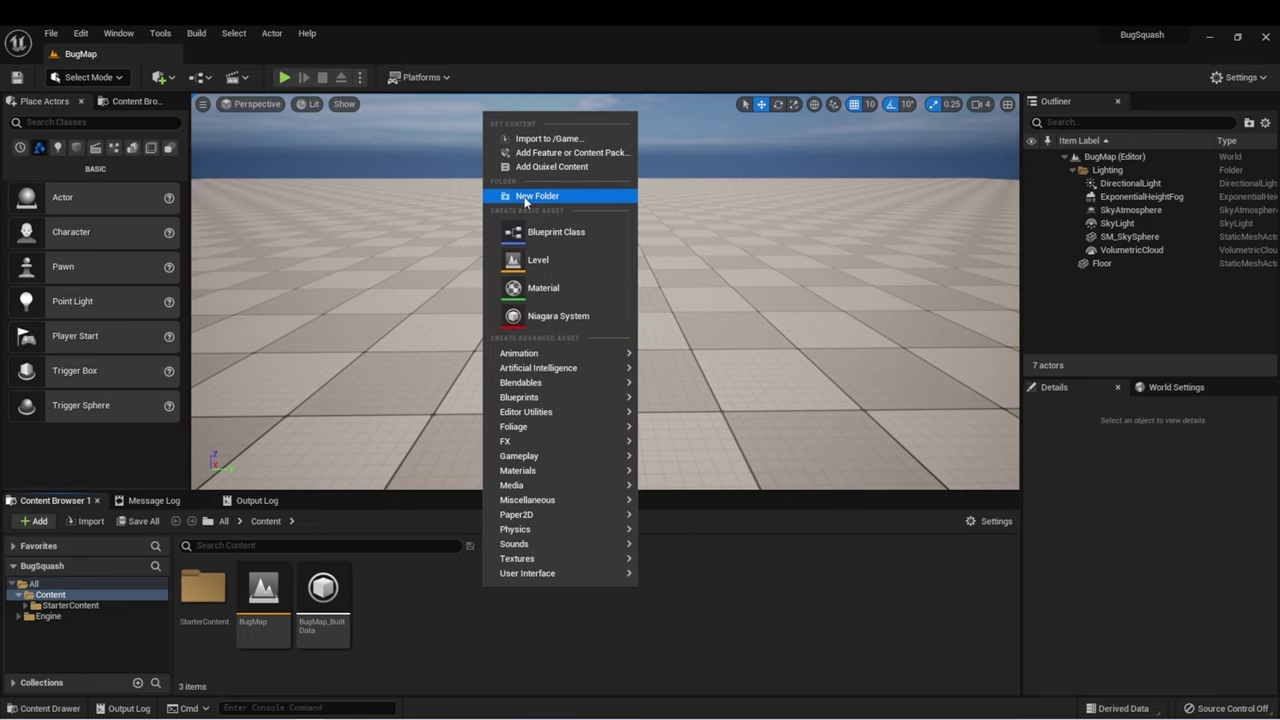
pyautogui.click(533, 192)
pyautogui.write('B')
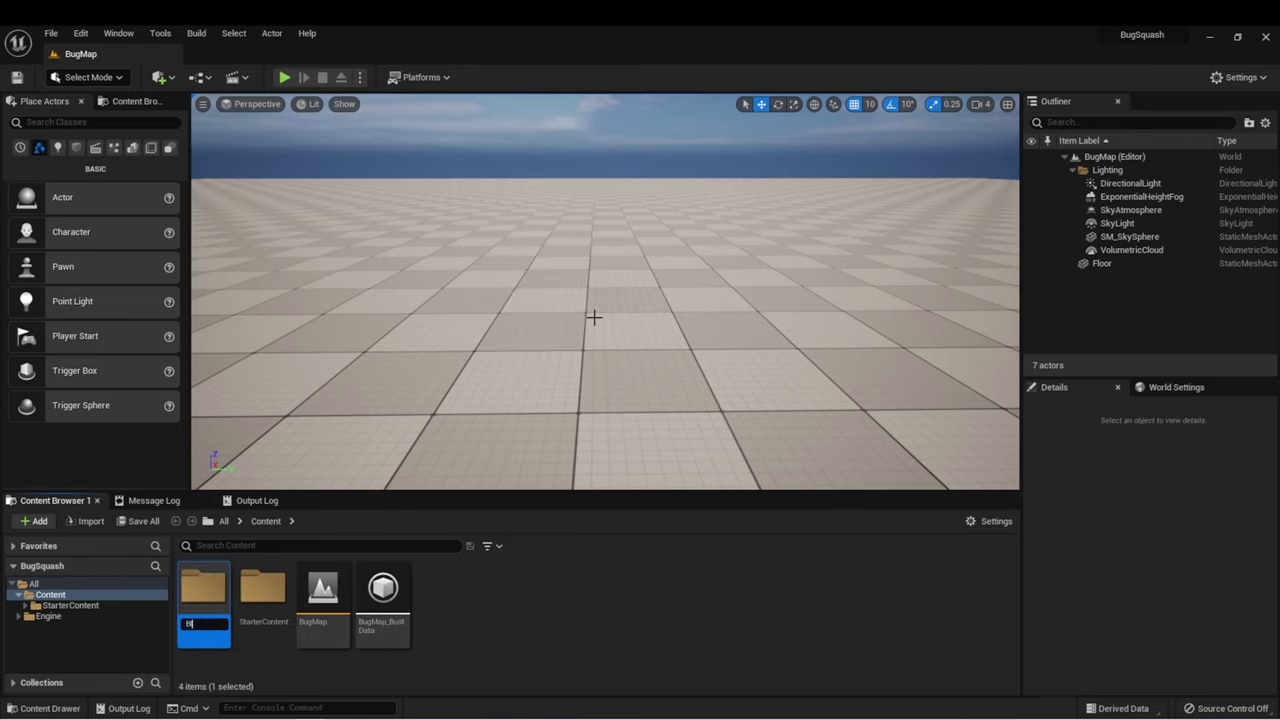
pyautogui.write('lueprints')
pyautogui.press('Return')
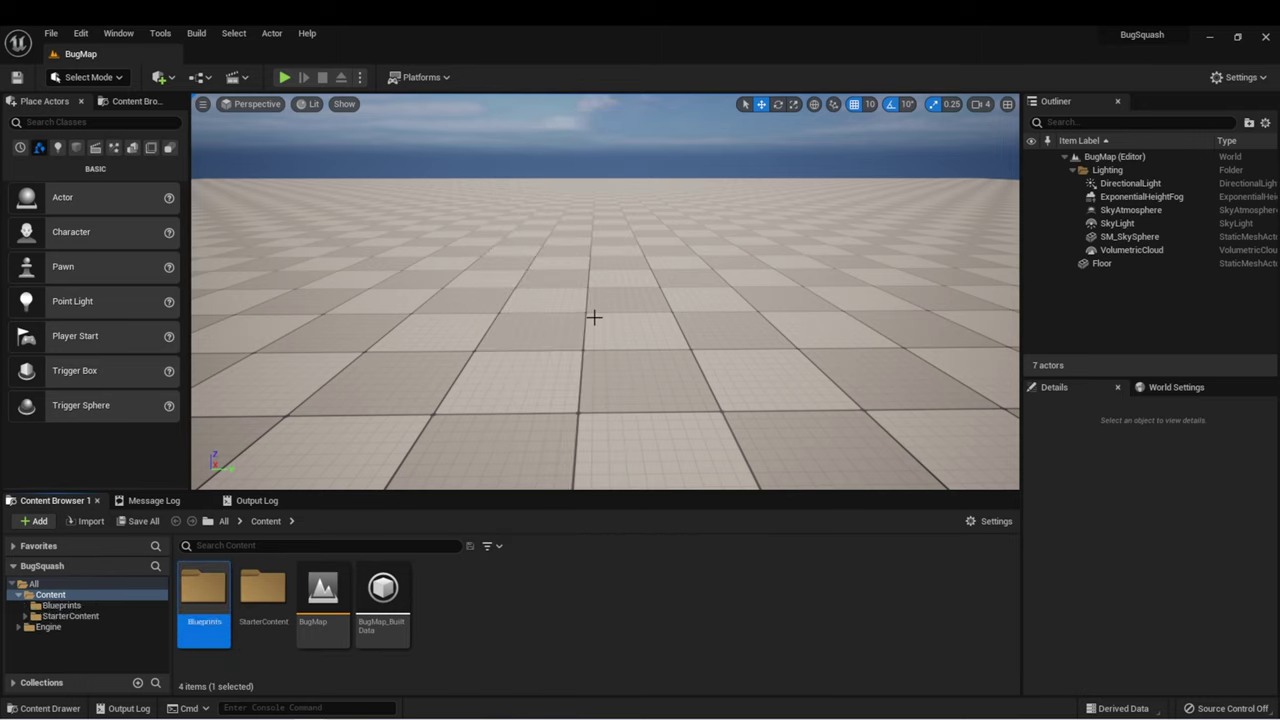
# Create a Blueprint class with Pawn as its parent in the Blueprints folder and name it BP_PlayerTower.
pyautogui.doubleClick(214, 606)
pyautogui.rightClick(441, 593)
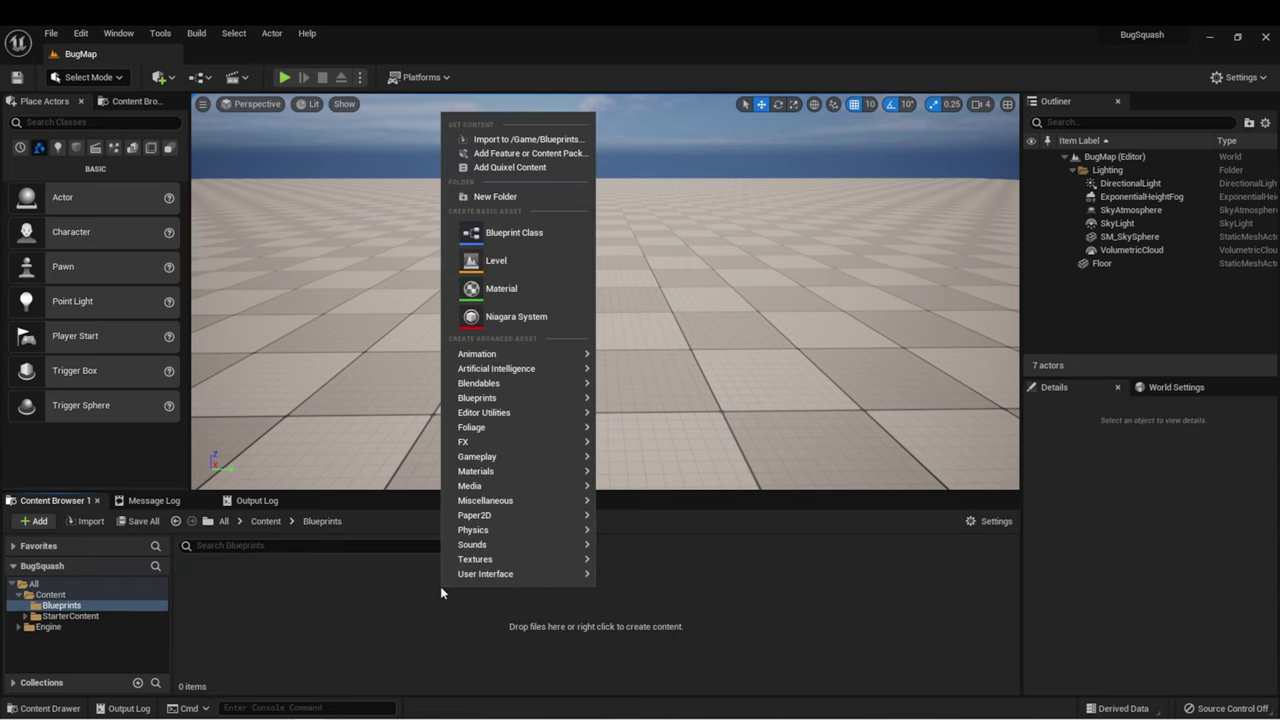
pyautogui.click(489, 232)
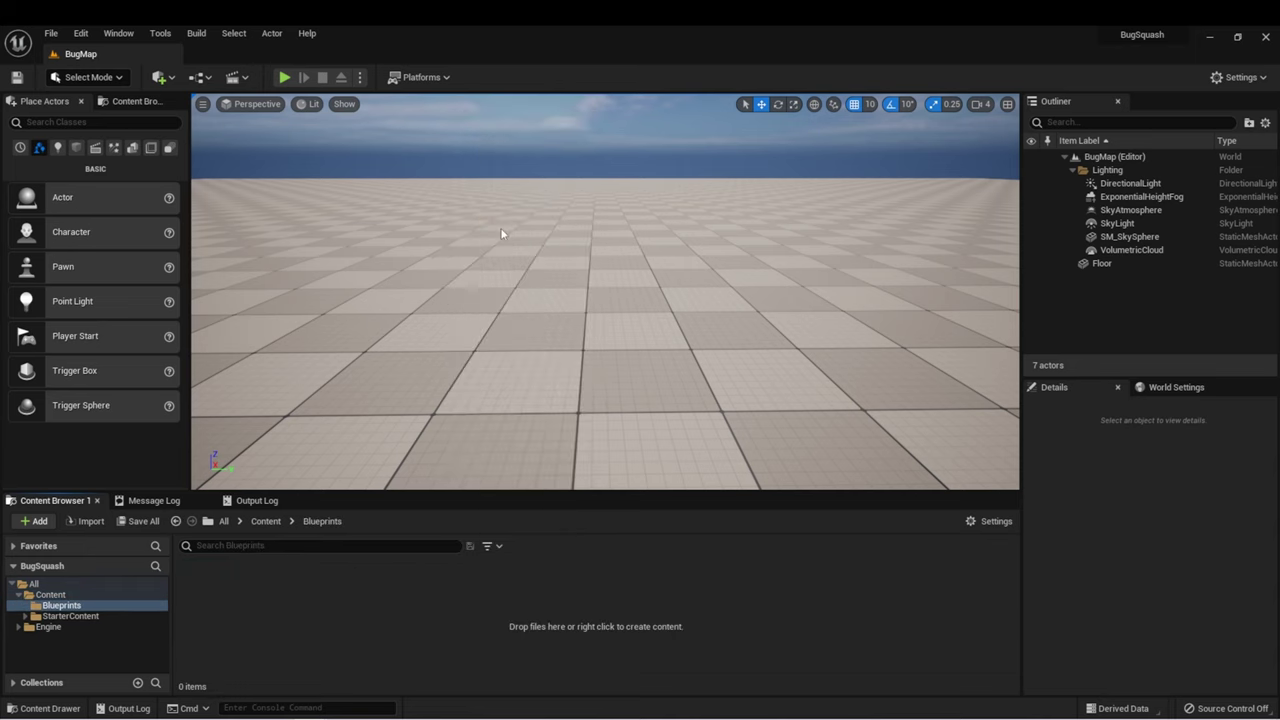
pyautogui.click(517, 292)
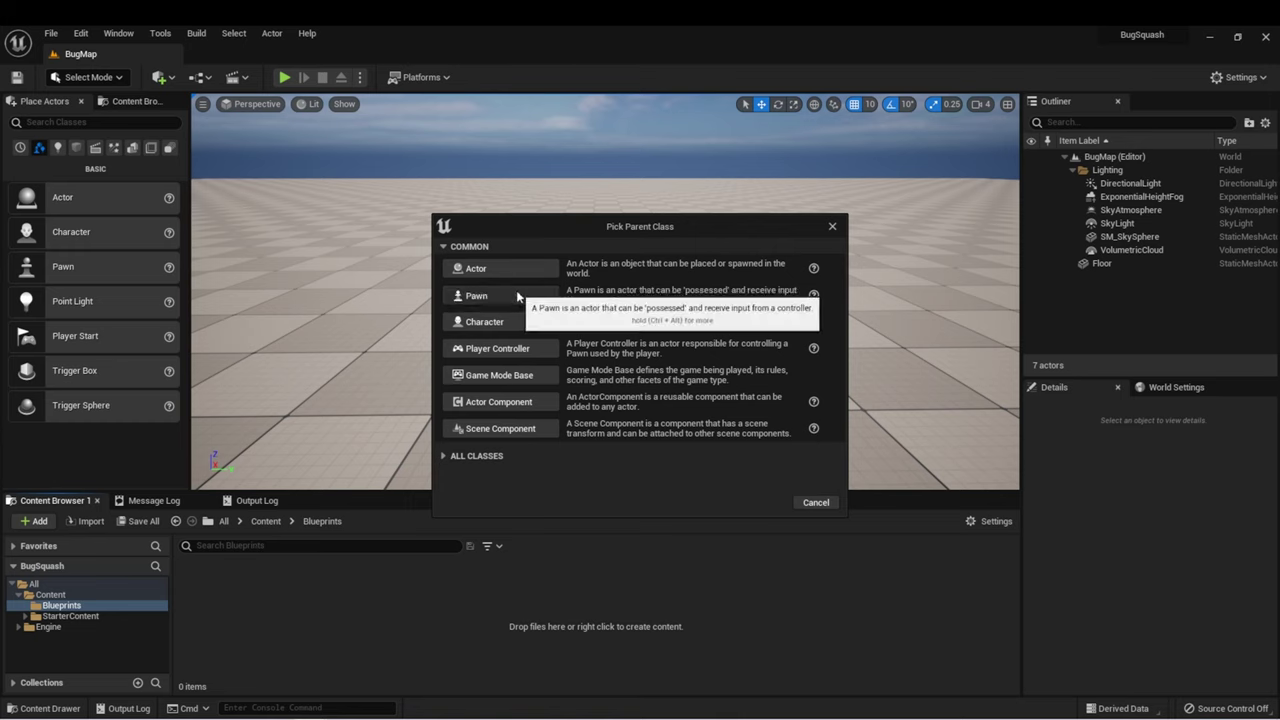
pyautogui.write('BP_Pl')
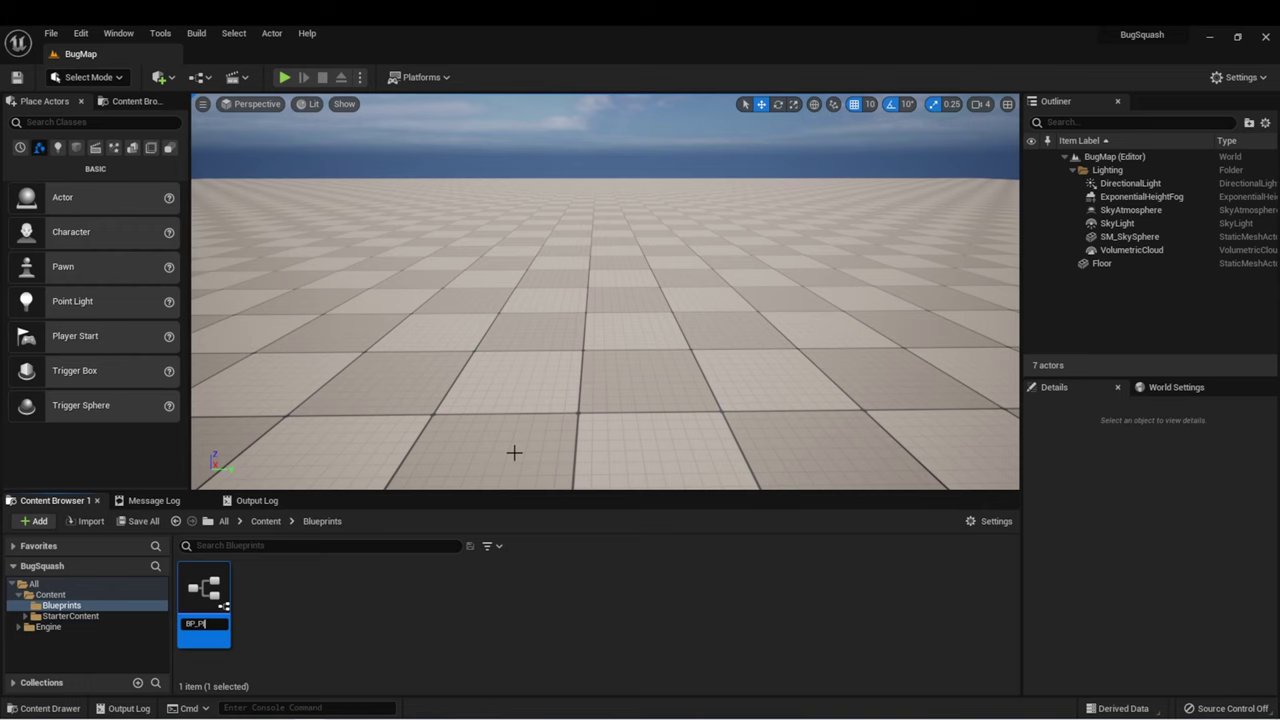
pyautogui.write('ayerTower')
pyautogui.press('Return')
# Place a Player Start in the level and set its location to 0, 0, 0.
pyautogui.moveTo(514, 453); pyautogui.dragTo(484, 342, button='right')
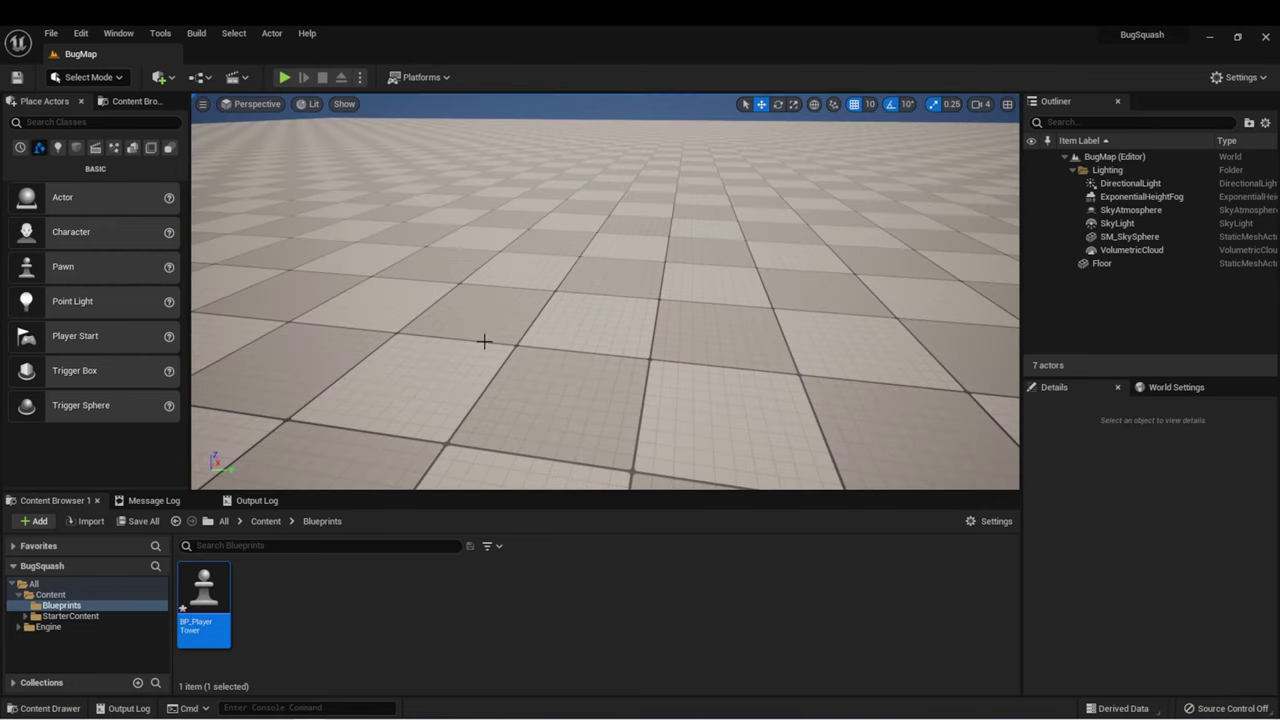
pyautogui.moveTo(15, 340); pyautogui.dragTo(540, 225)
pyautogui.click(1146, 549)
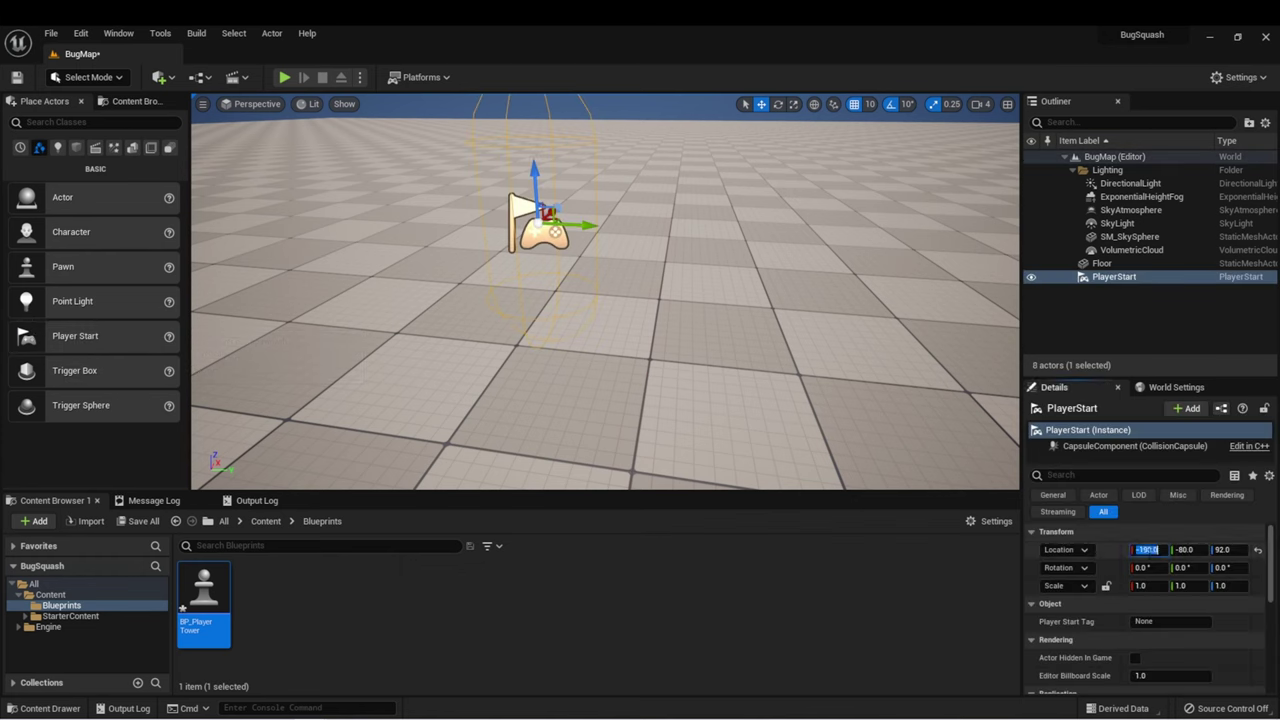
pyautogui.write('0')
pyautogui.press('Tab')
pyautogui.write('0')
pyautogui.press('Tab')
pyautogui.press('Tab')
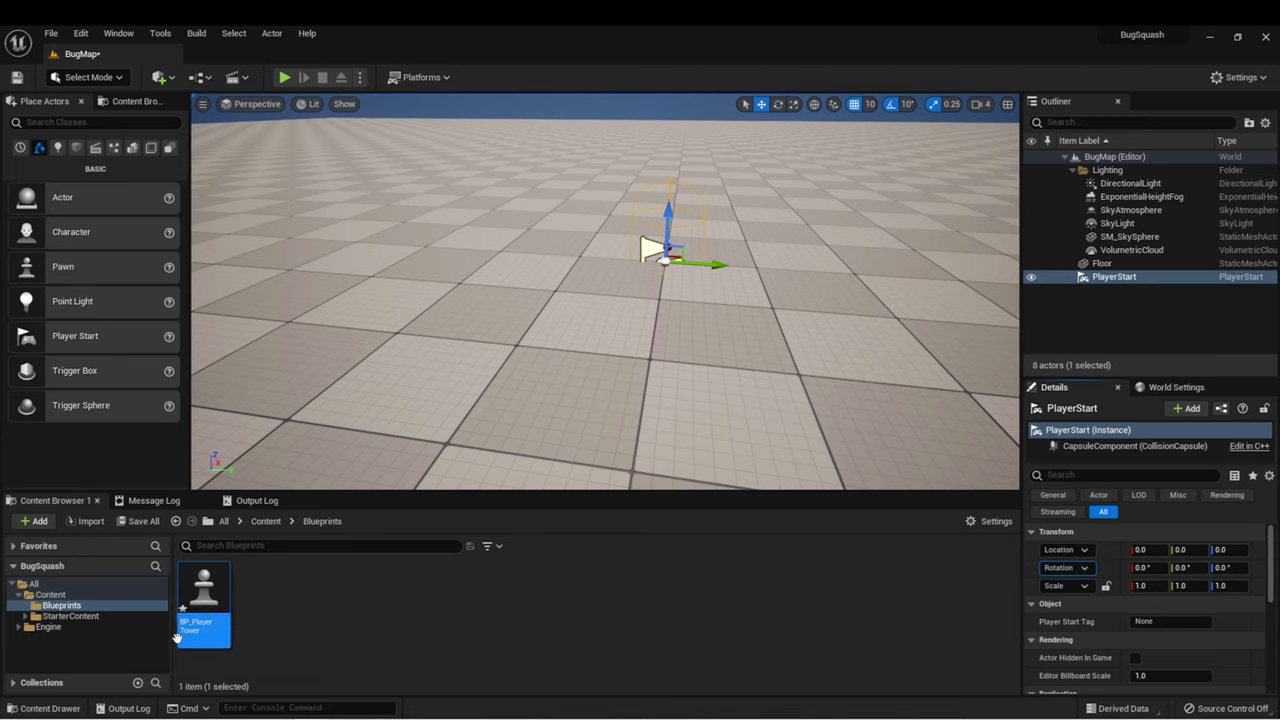
# Place BP_PlayerTower in the level and set its location to 0, 0, 0.
pyautogui.moveTo(199, 598); pyautogui.dragTo(482, 250)
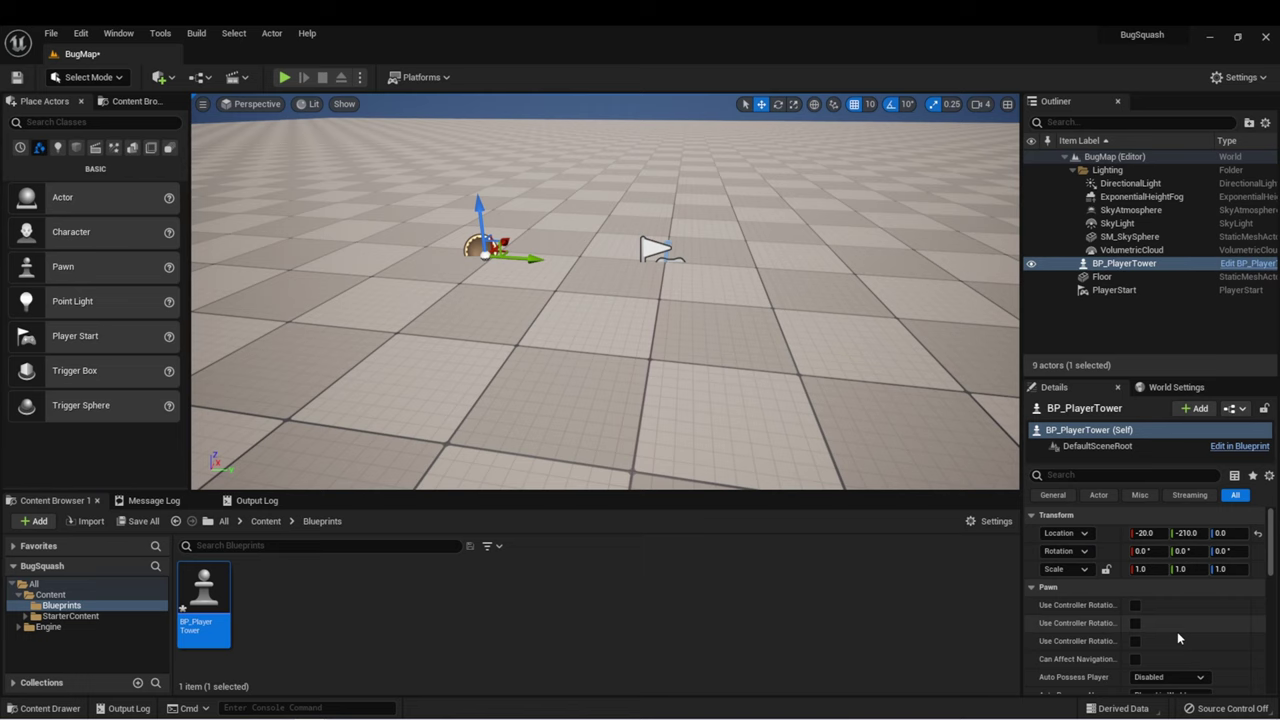
pyautogui.click(1158, 532)
pyautogui.write('0')
pyautogui.press('Tab')
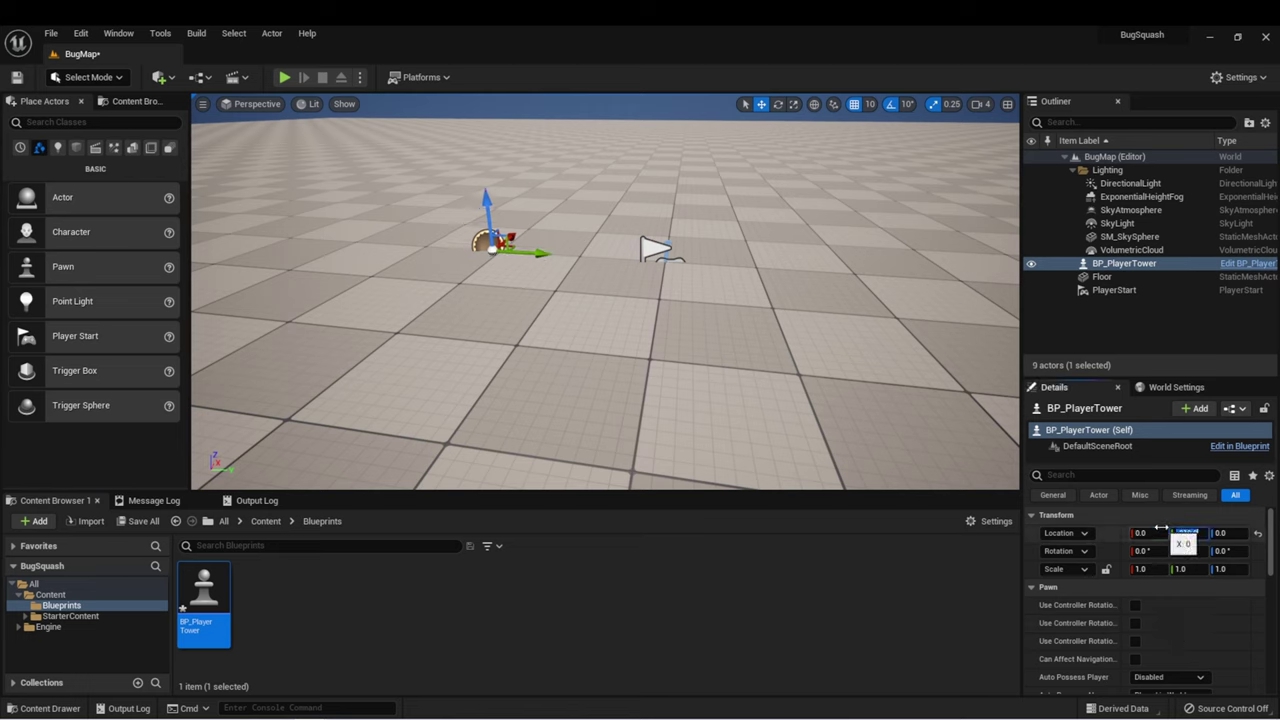
pyautogui.write('0')
pyautogui.press('Tab')
pyautogui.write('0')
pyautogui.press('Tab')
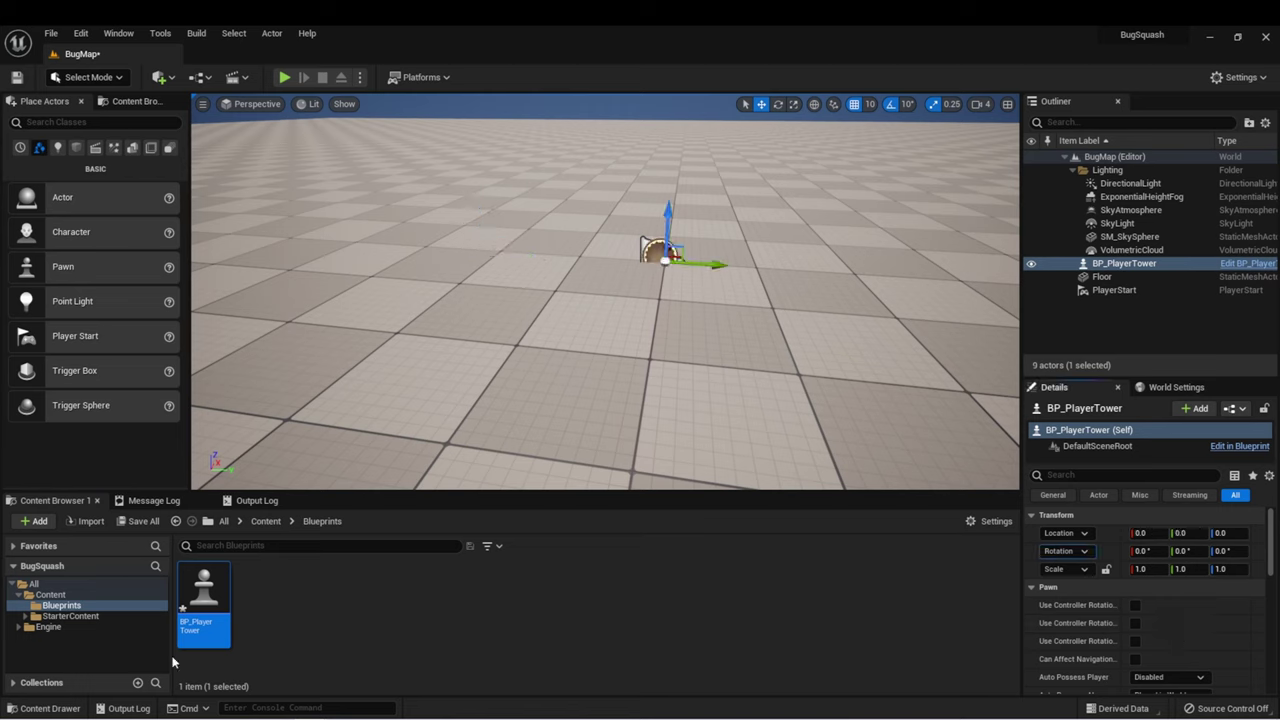
# Open the BP_PlayerTower blueprint and add a Static Mesh component under its DefaultSceneRoot.
pyautogui.doubleClick(204, 600)
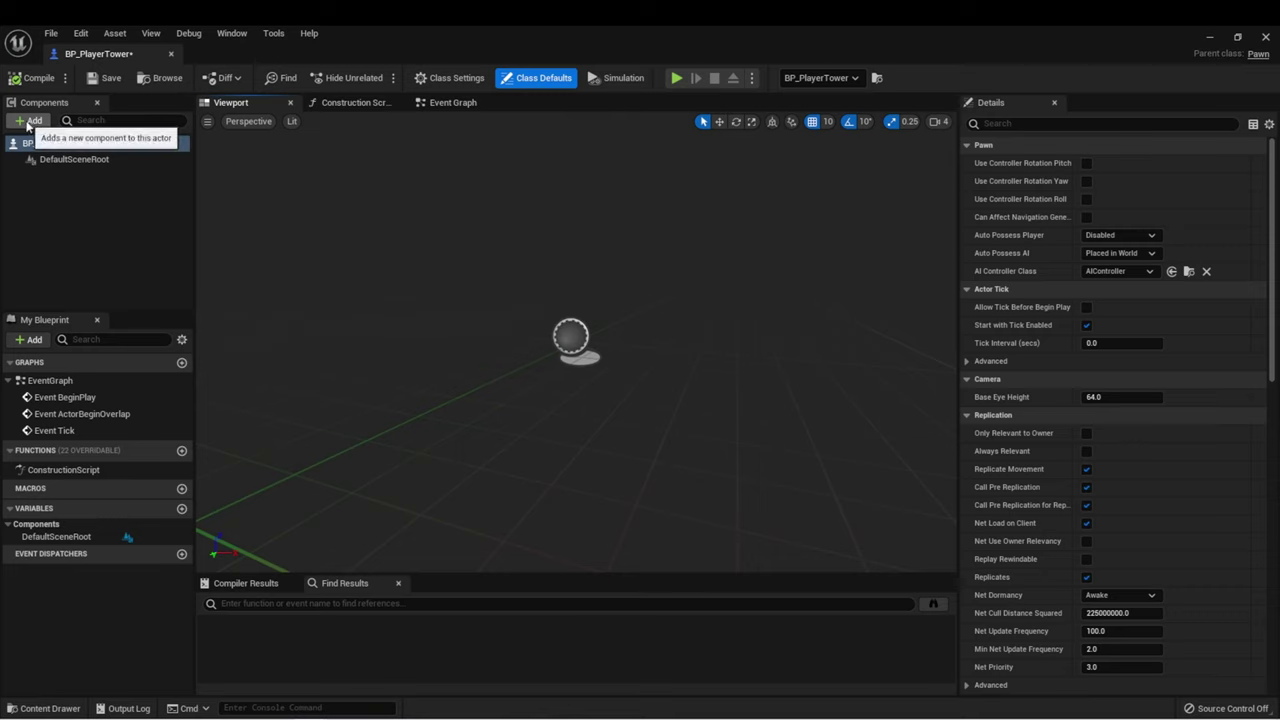
pyautogui.click(28, 122)
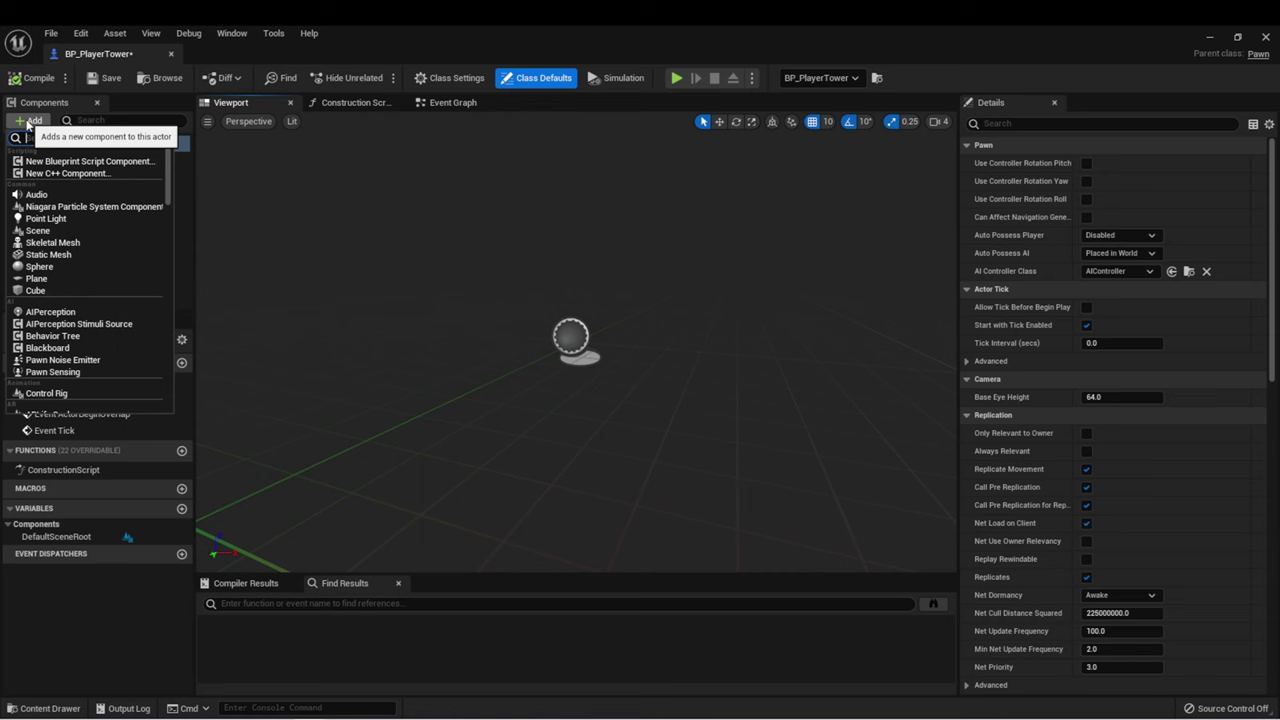
pyautogui.click(50, 254)
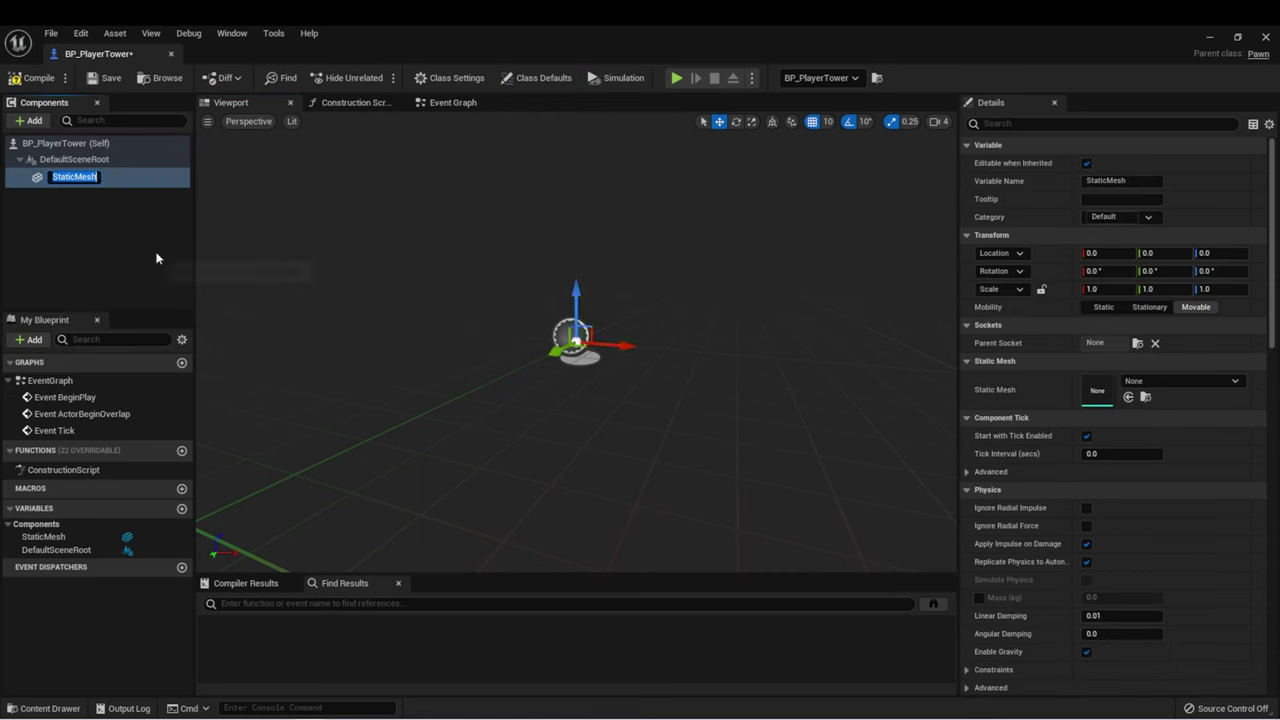
# Assign the Cube mesh to the StaticMesh component.
pyautogui.click(1170, 383)
pyautogui.click(1170, 383)
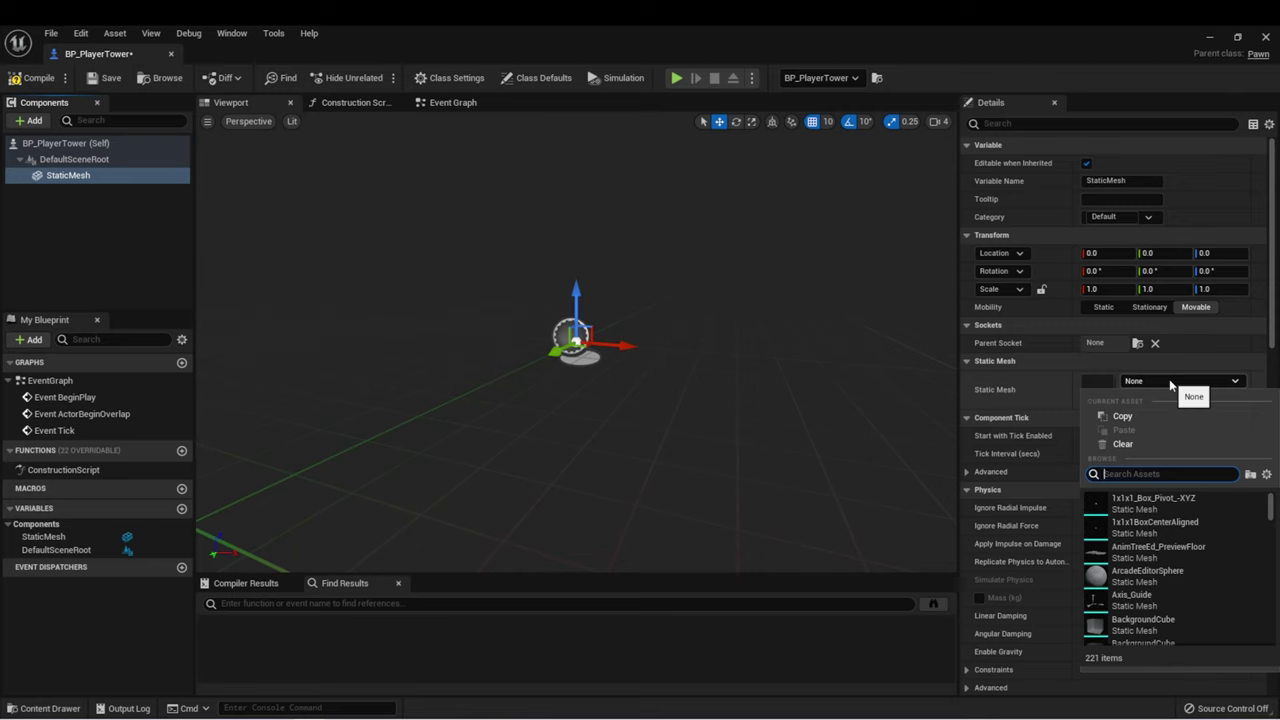
pyautogui.write('cube')
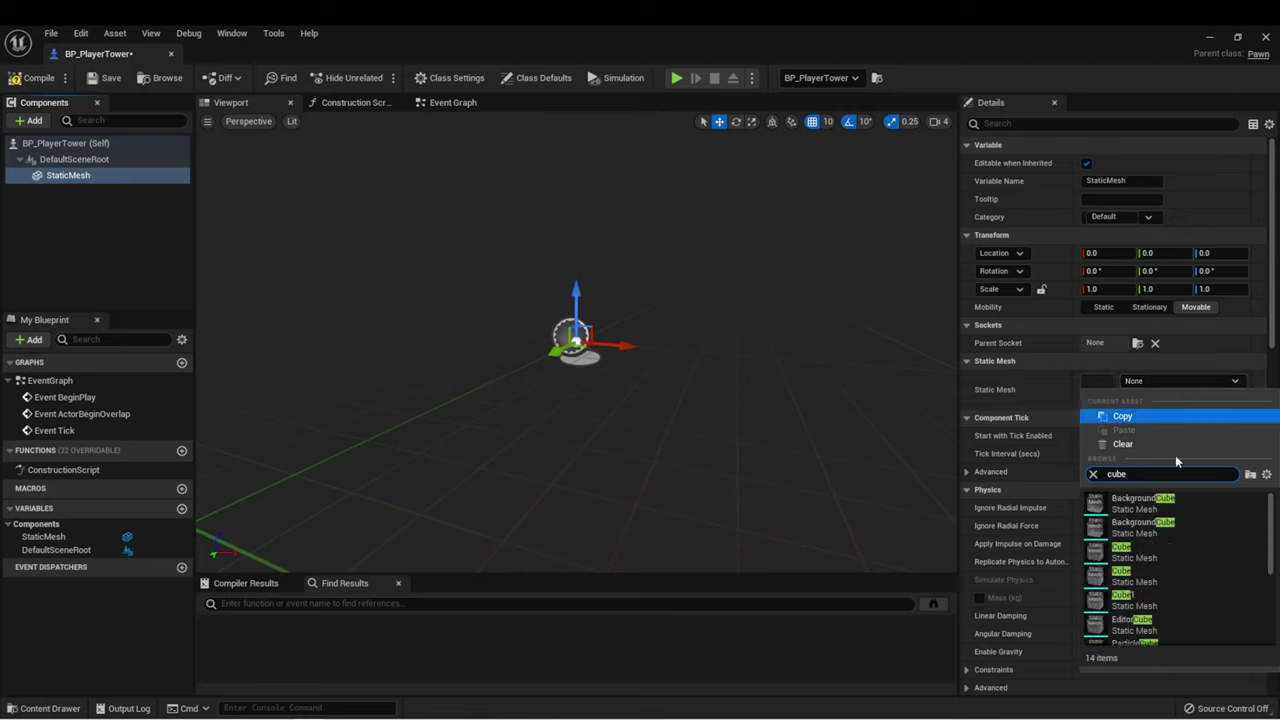
pyautogui.click(1134, 552)
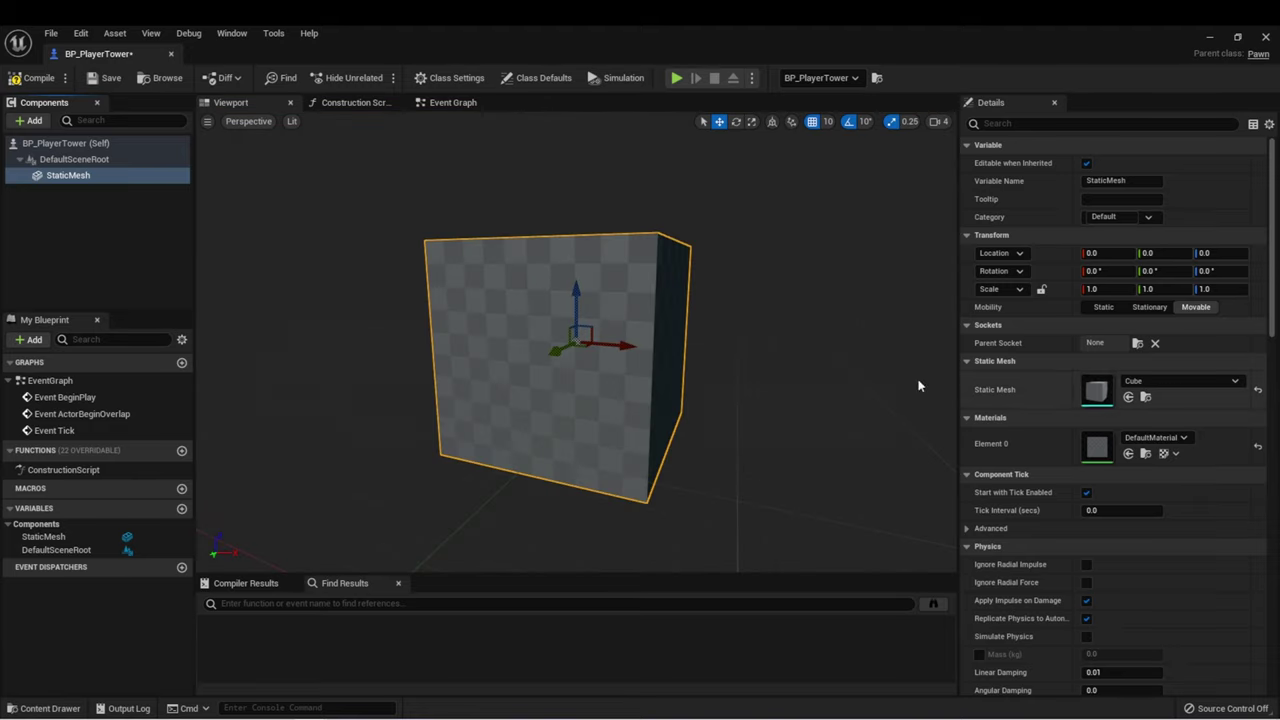
# Raise the cube to a Z location of 130 in the Left view so its base rests on the origin line.
pyautogui.click(245, 121)
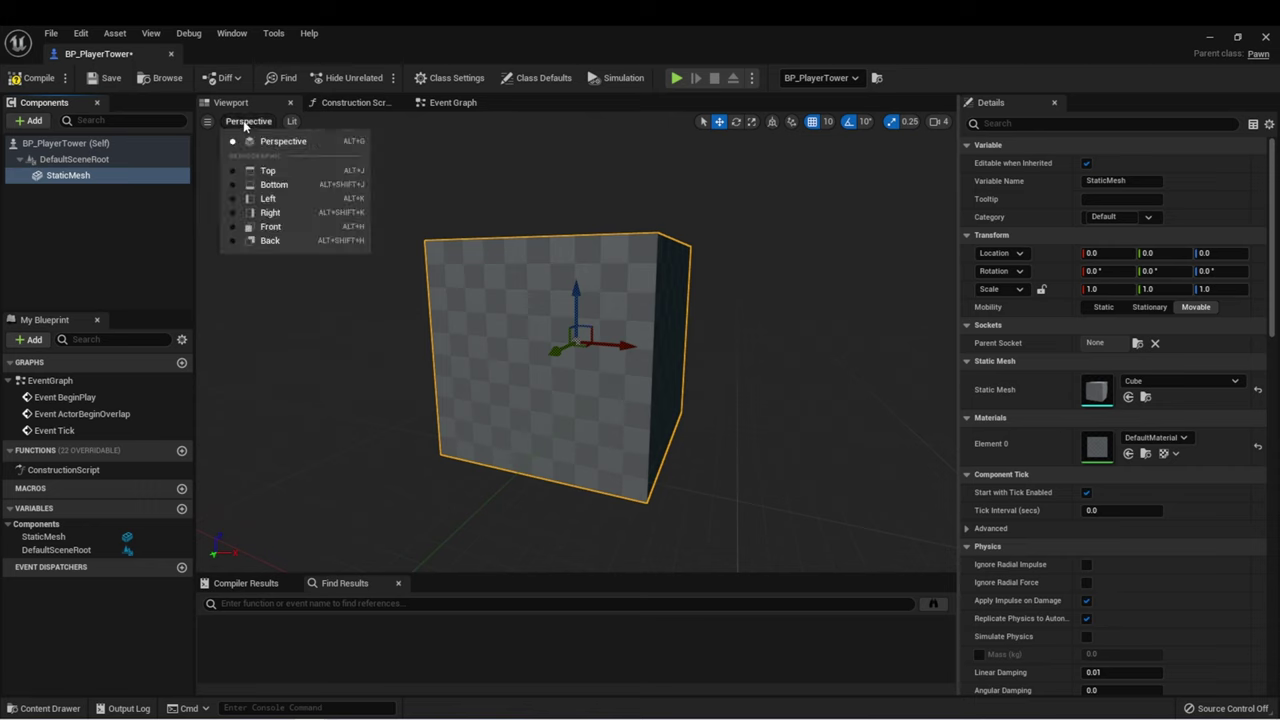
pyautogui.click(271, 200)
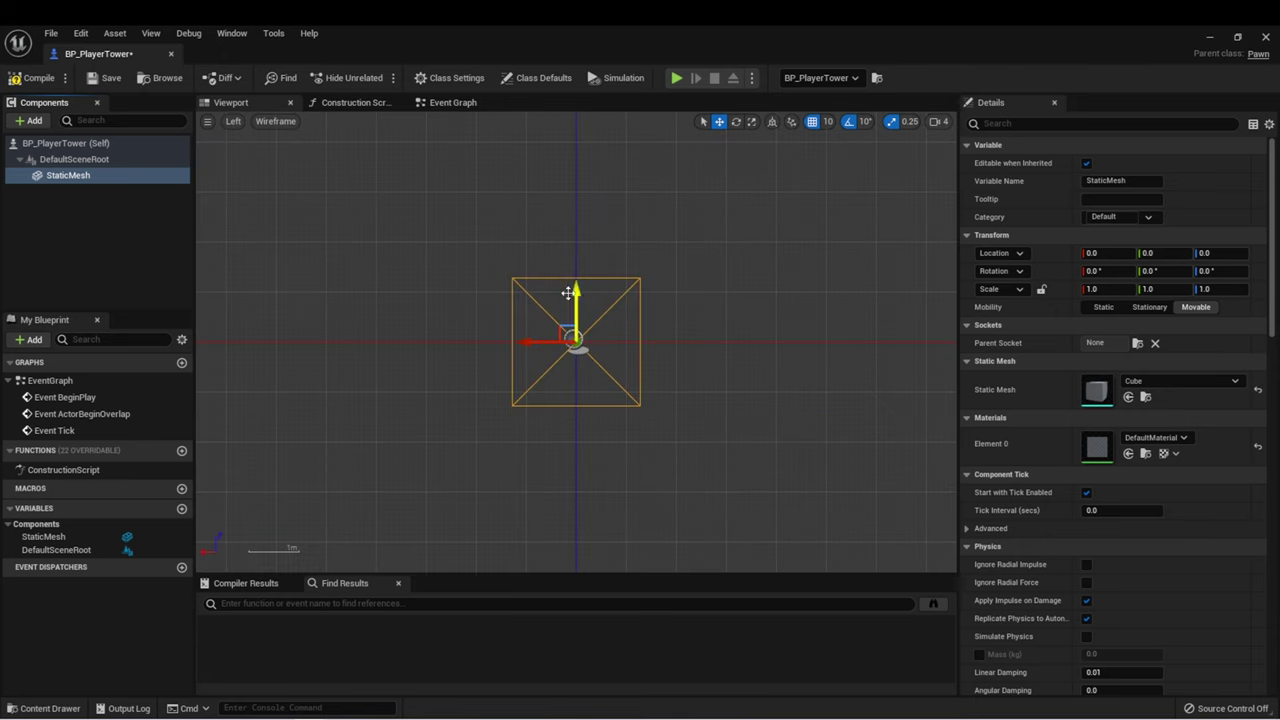
pyautogui.moveTo(568, 293); pyautogui.dragTo(571, 228)
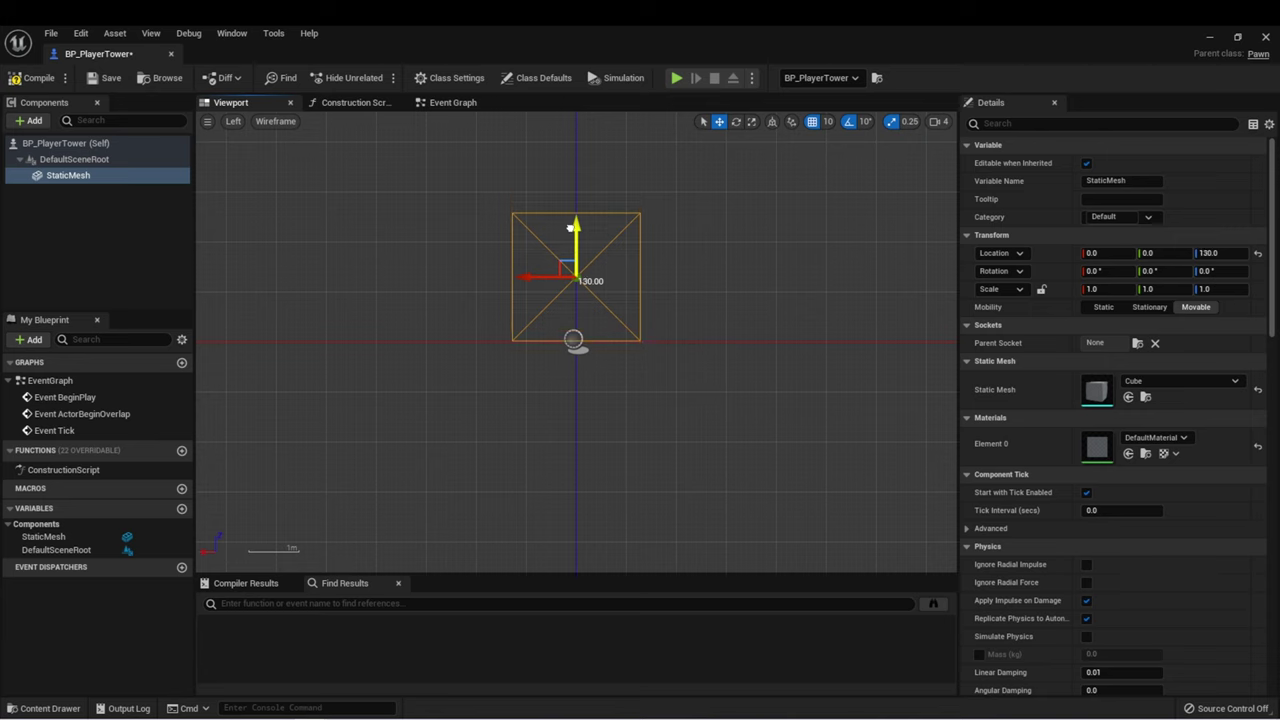
pyautogui.scroll(5, 550, 347)
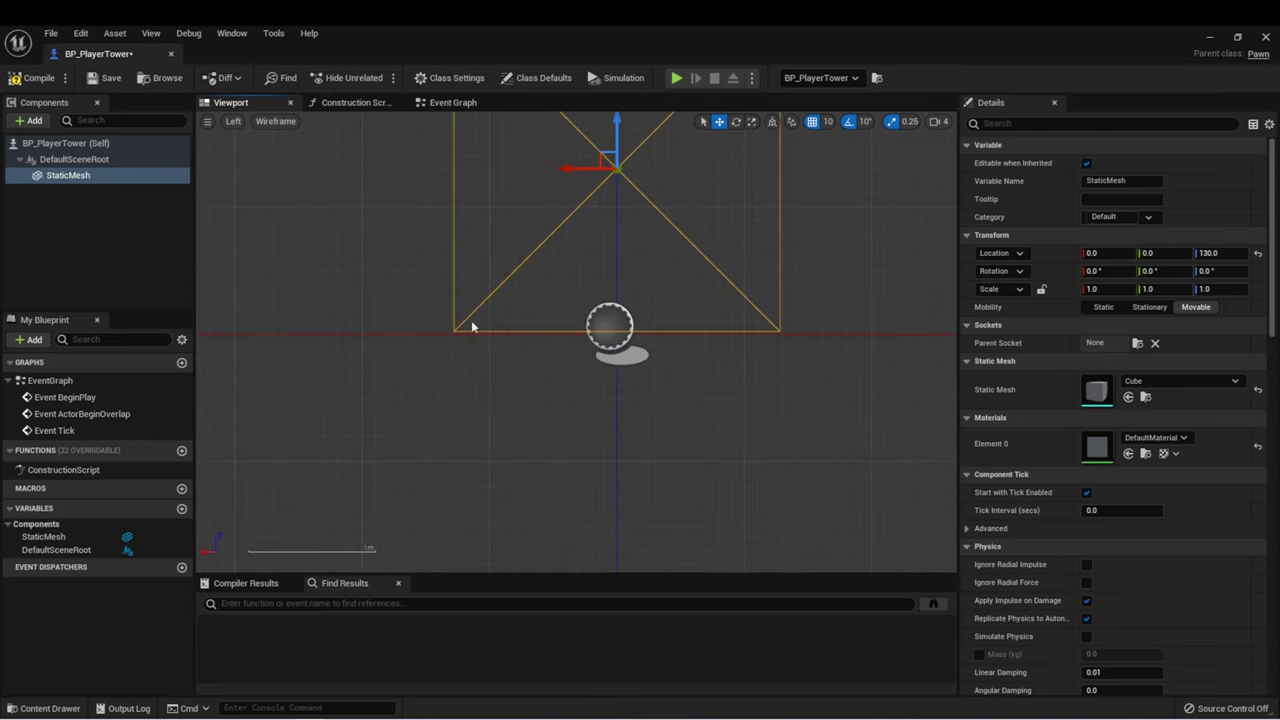
pyautogui.scroll(-3, 558, 208)
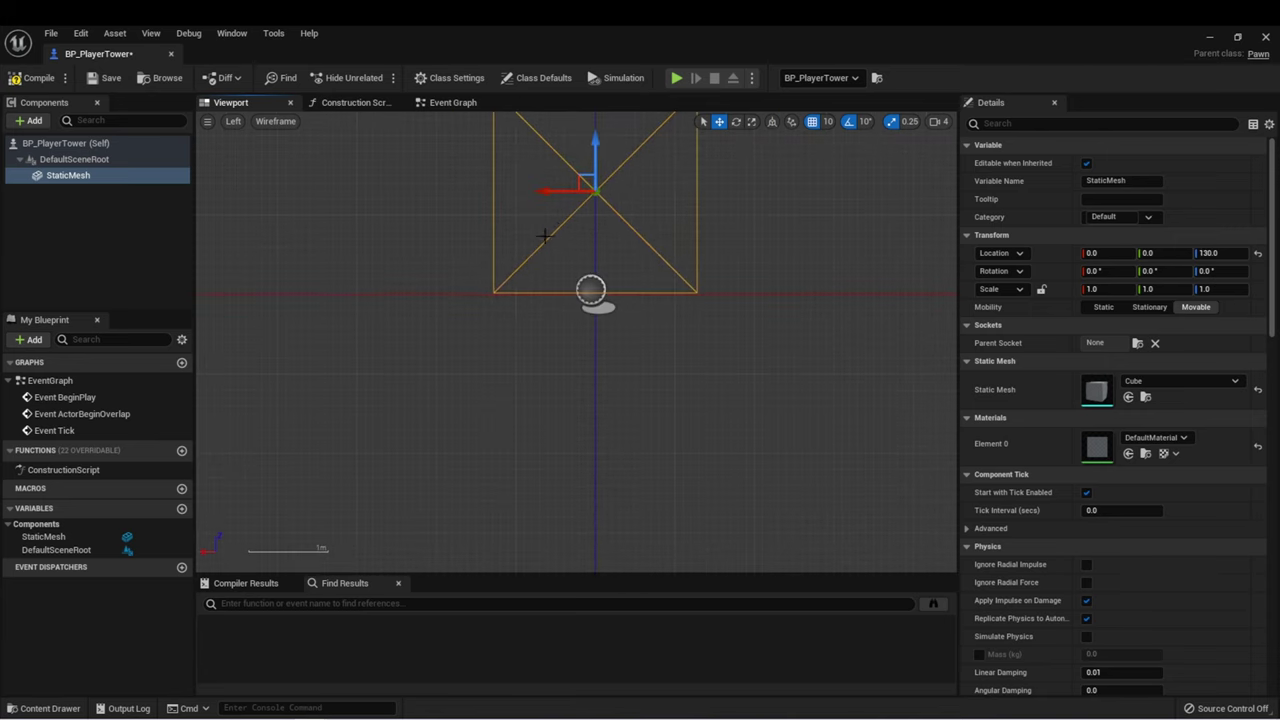
# Compile the blueprint and dock its editor alongside BugMap to check the cube in the level.
pyautogui.click(37, 78)
pyautogui.moveTo(86, 57); pyautogui.dragTo(309, 50)
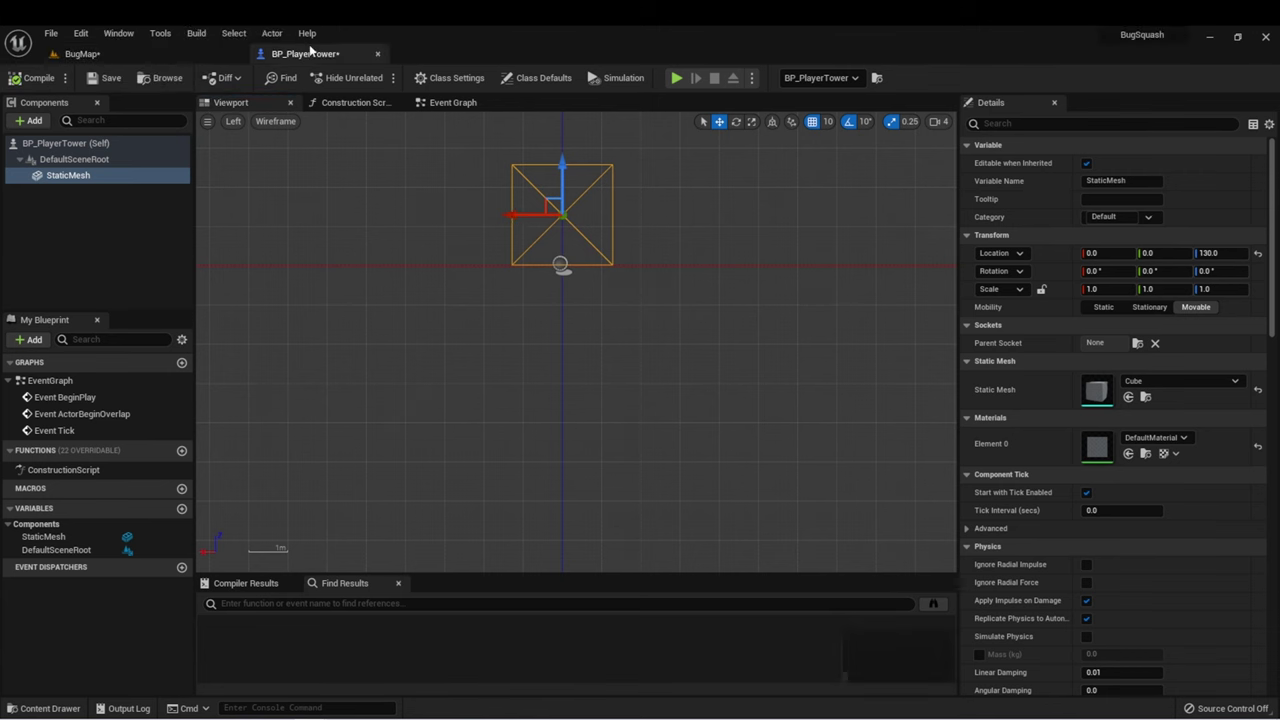
pyautogui.click(118, 55)
pyautogui.moveTo(625, 216); pyautogui.dragTo(503, 176, button='right')
pyautogui.press('d')
pyautogui.keyDown('alt'); pyautogui.moveTo(570, 200); pyautogui.dragTo(614, 211); pyautogui.keyUp('alt')
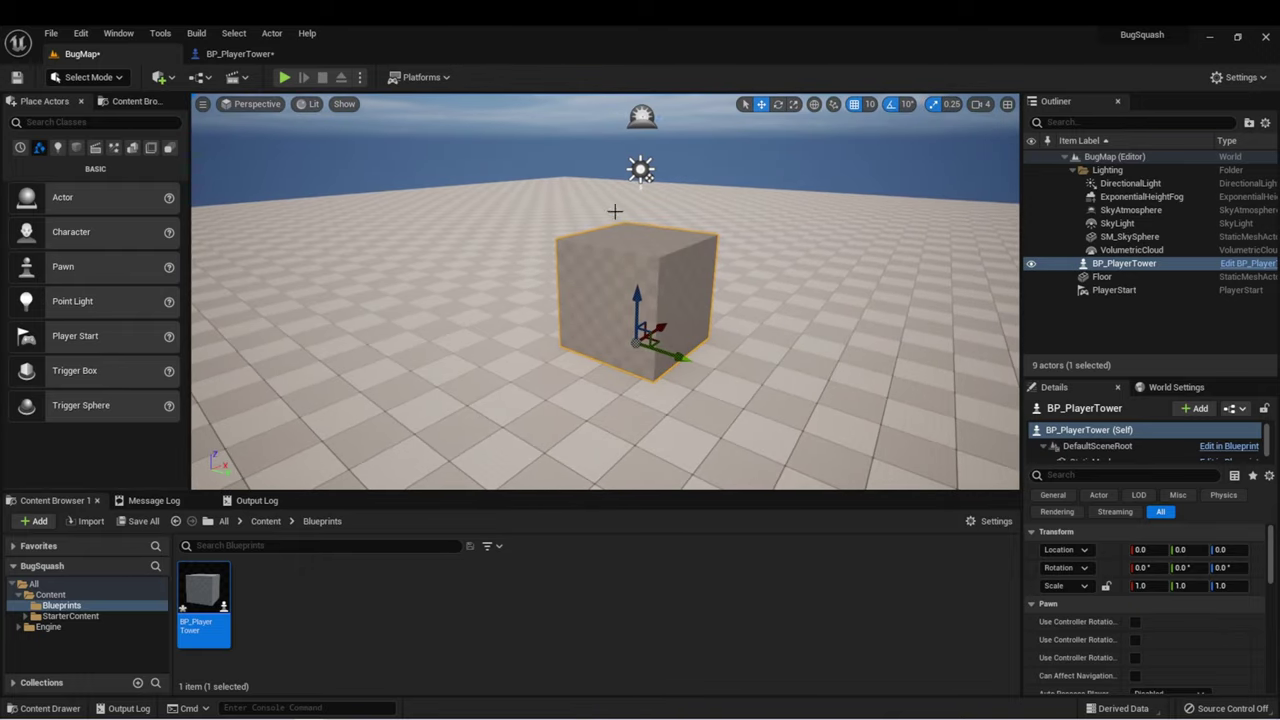
# Set the cube's Z scale to 1.5 in BP_PlayerTower and raise it to a Z location of 190.
pyautogui.click(240, 54)
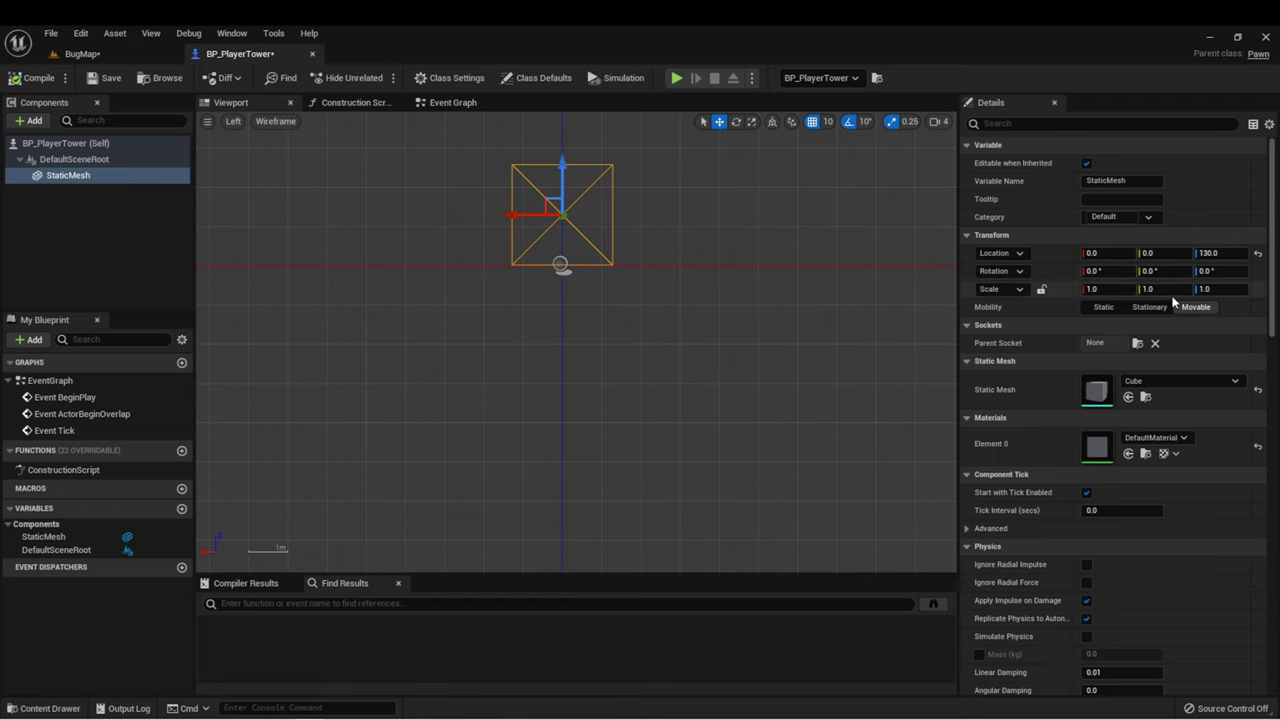
pyautogui.click(1200, 289)
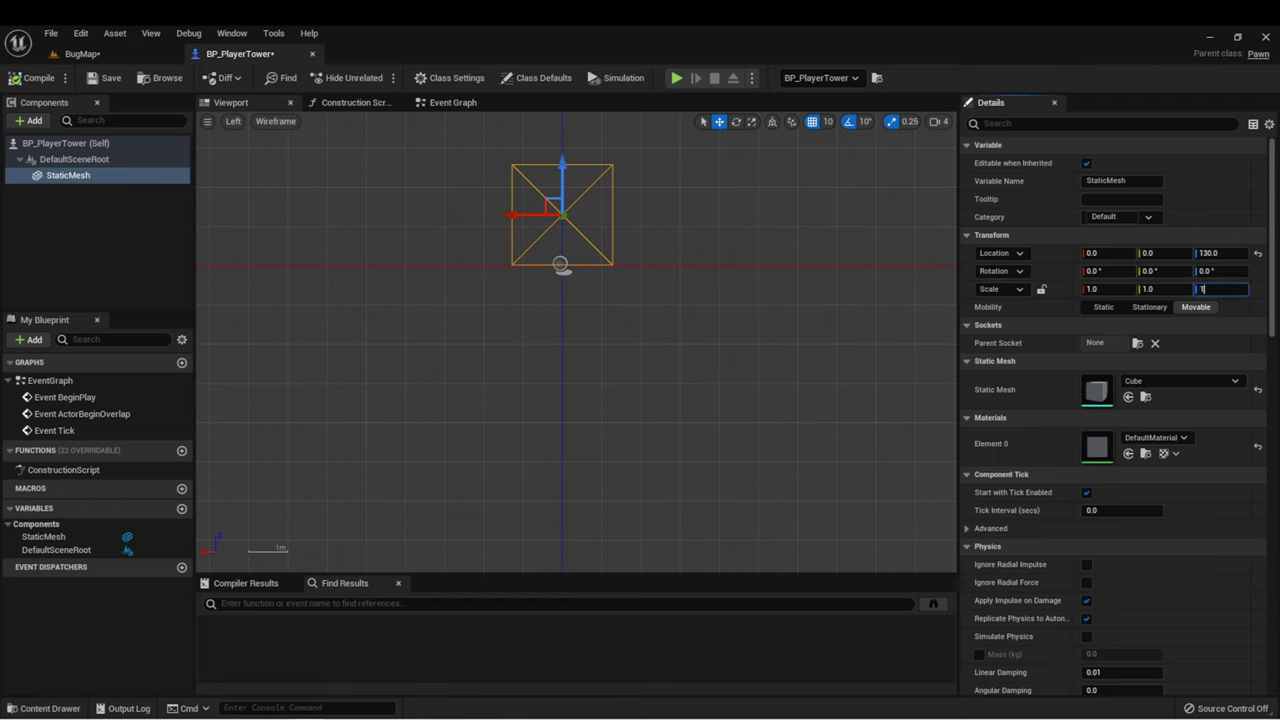
pyautogui.write('1.5')
pyautogui.press('Return')
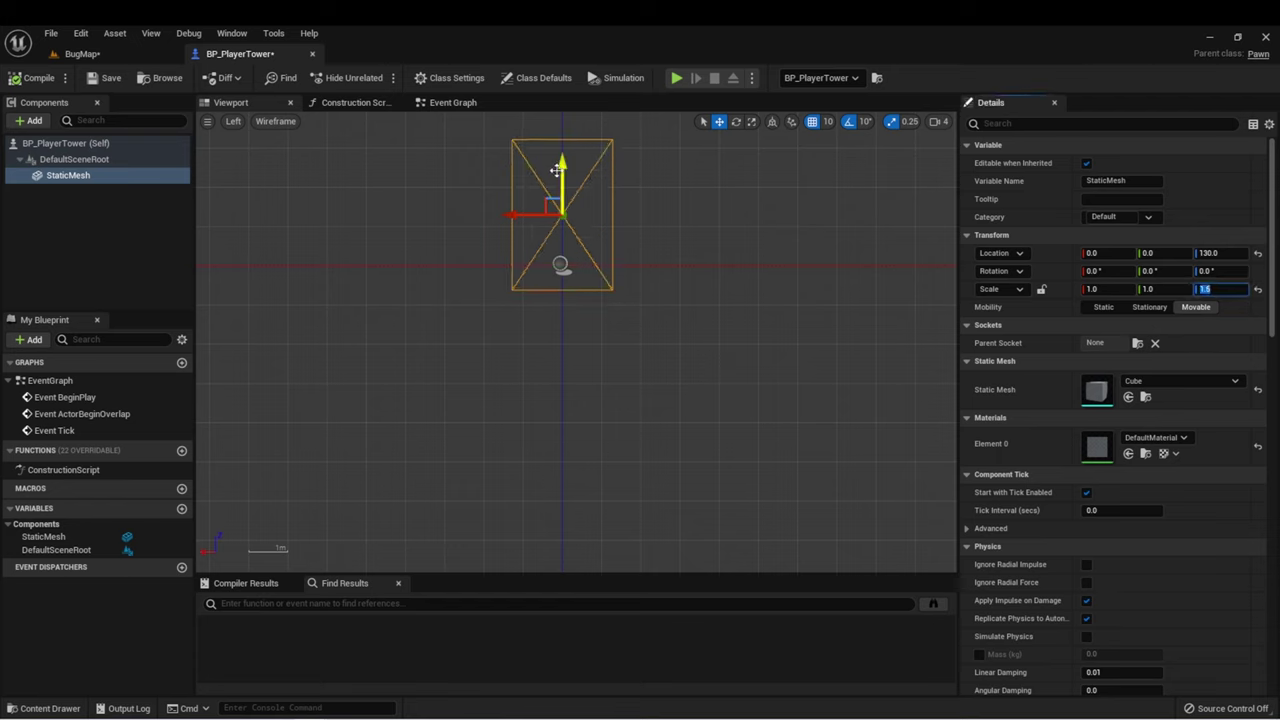
pyautogui.moveTo(562, 168); pyautogui.dragTo(562, 145)
pyautogui.scroll(9, 532, 256)
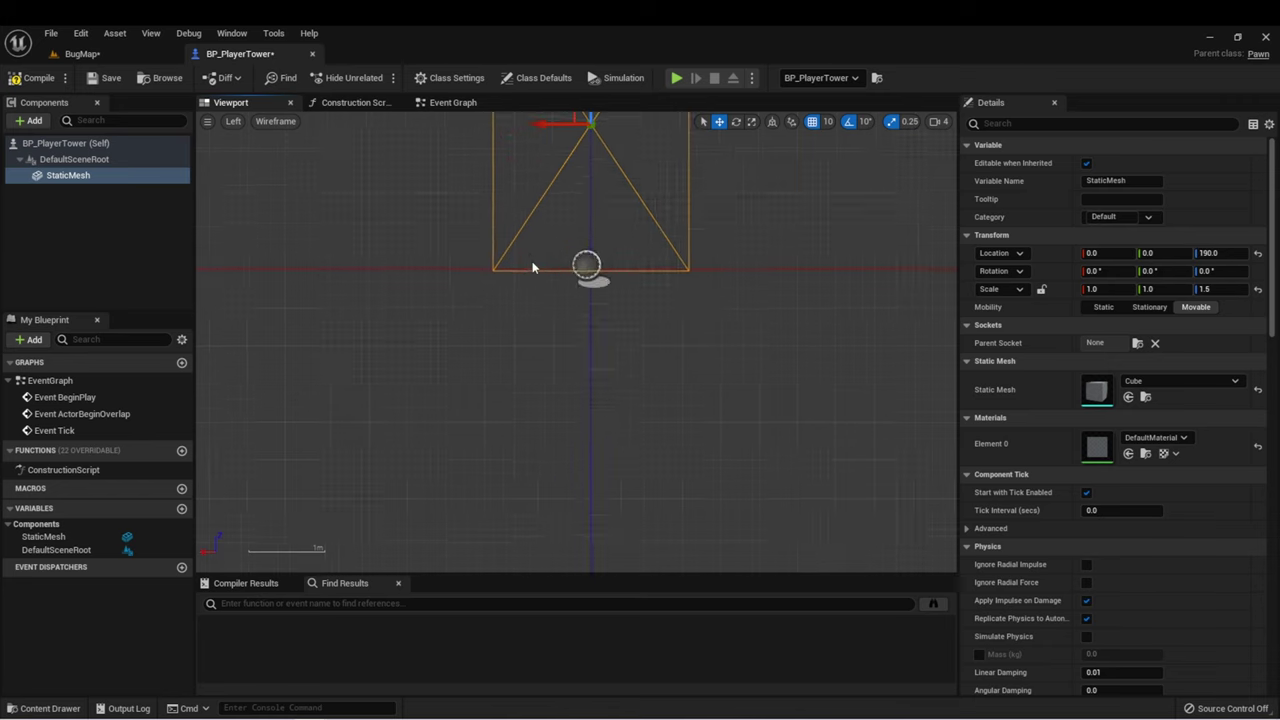
pyautogui.scroll(-3, 535, 250)
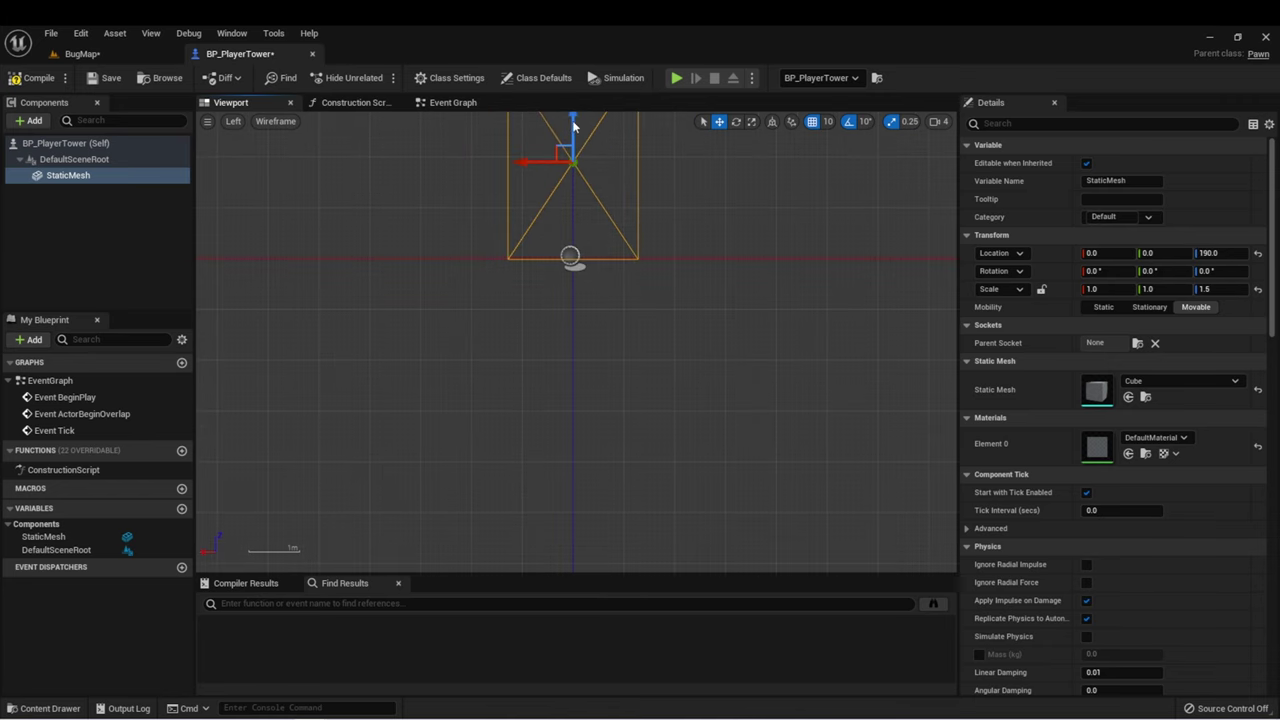
pyautogui.moveTo(572, 132); pyautogui.dragTo(572, 131)
# Add a second Static Mesh component under StaticMesh and name it Cannon.
pyautogui.click(66, 175)
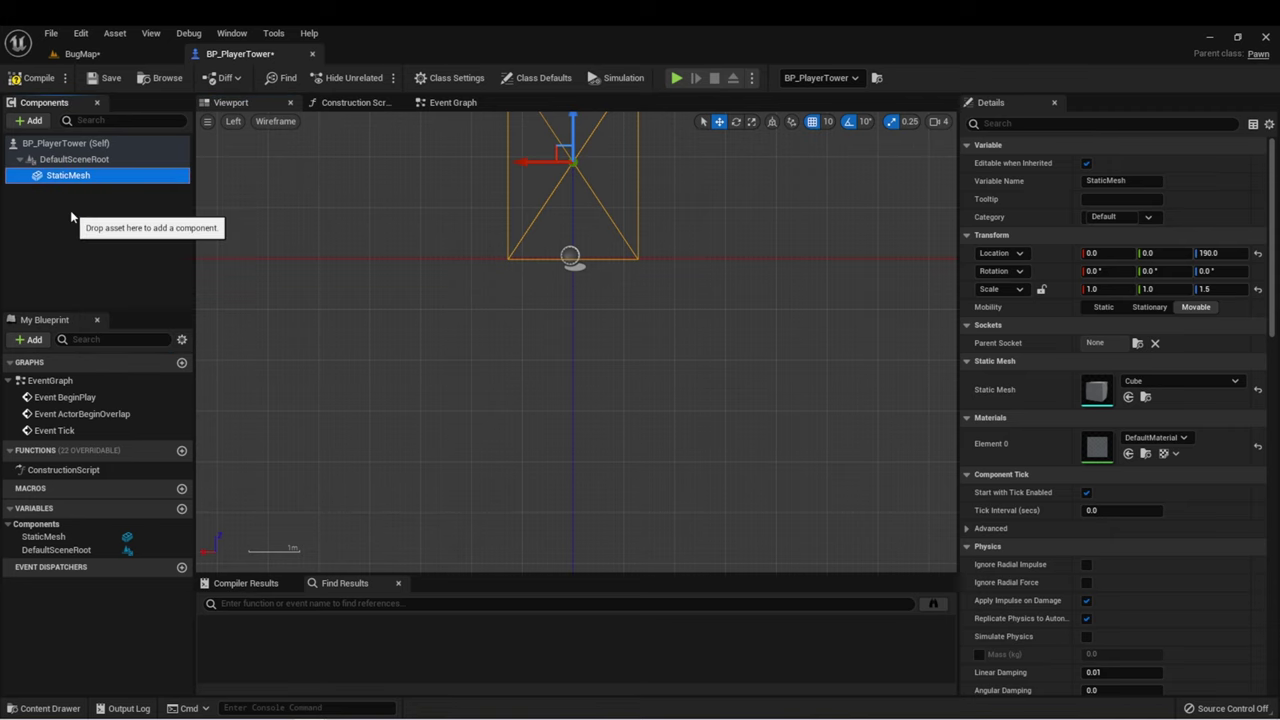
pyautogui.click(29, 120)
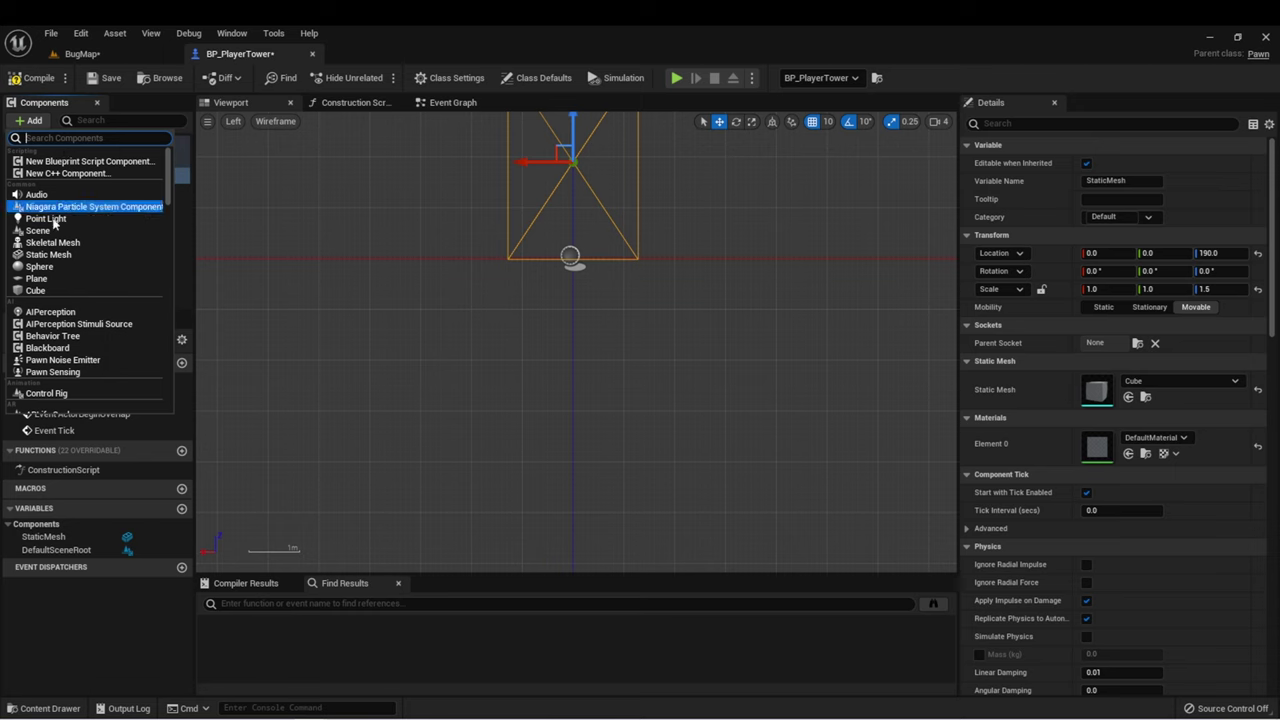
pyautogui.click(48, 254)
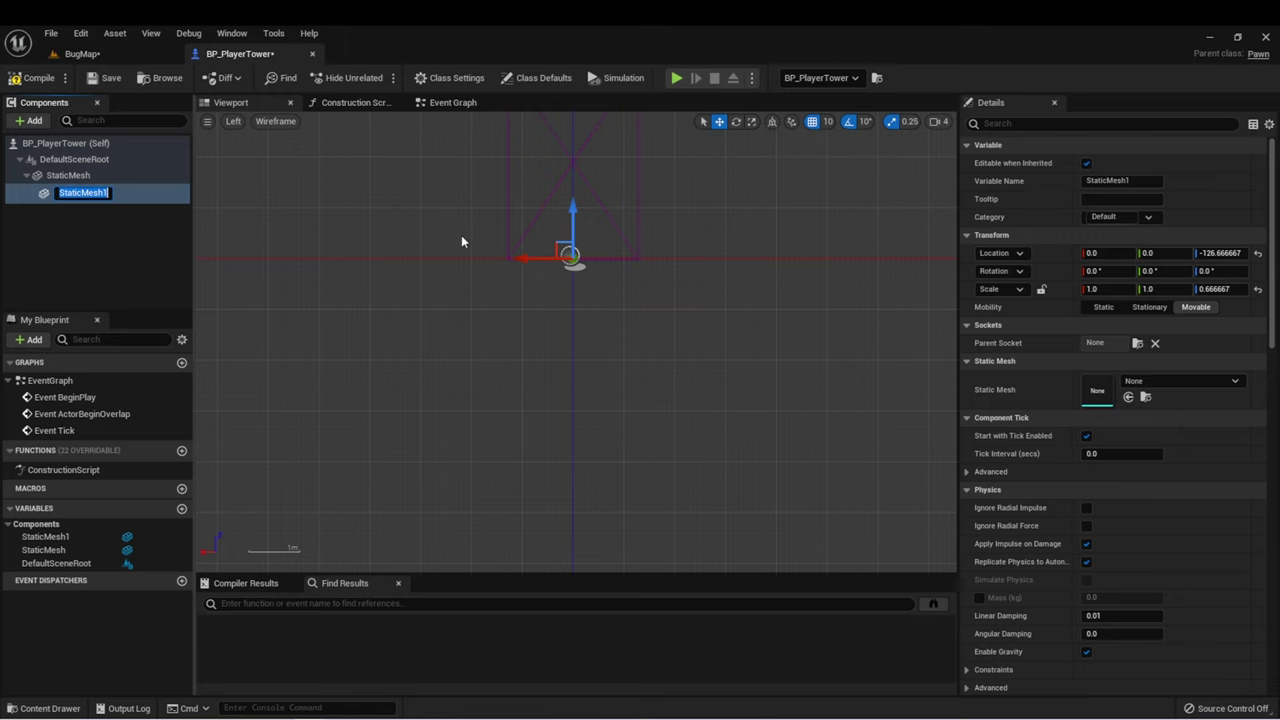
pyautogui.write('Cannon')
pyautogui.press('Return')
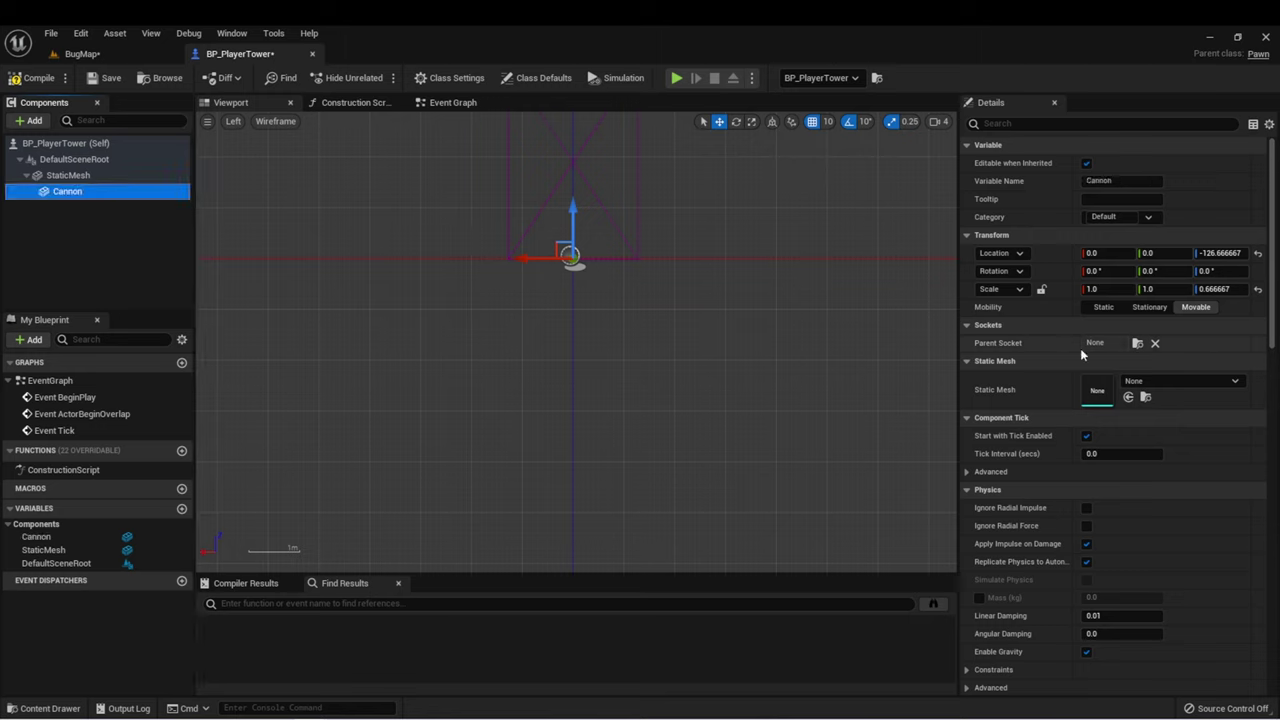
# Assign the Cylinder mesh to the Cannon component.
pyautogui.click(1188, 384)
pyautogui.write('cylin')
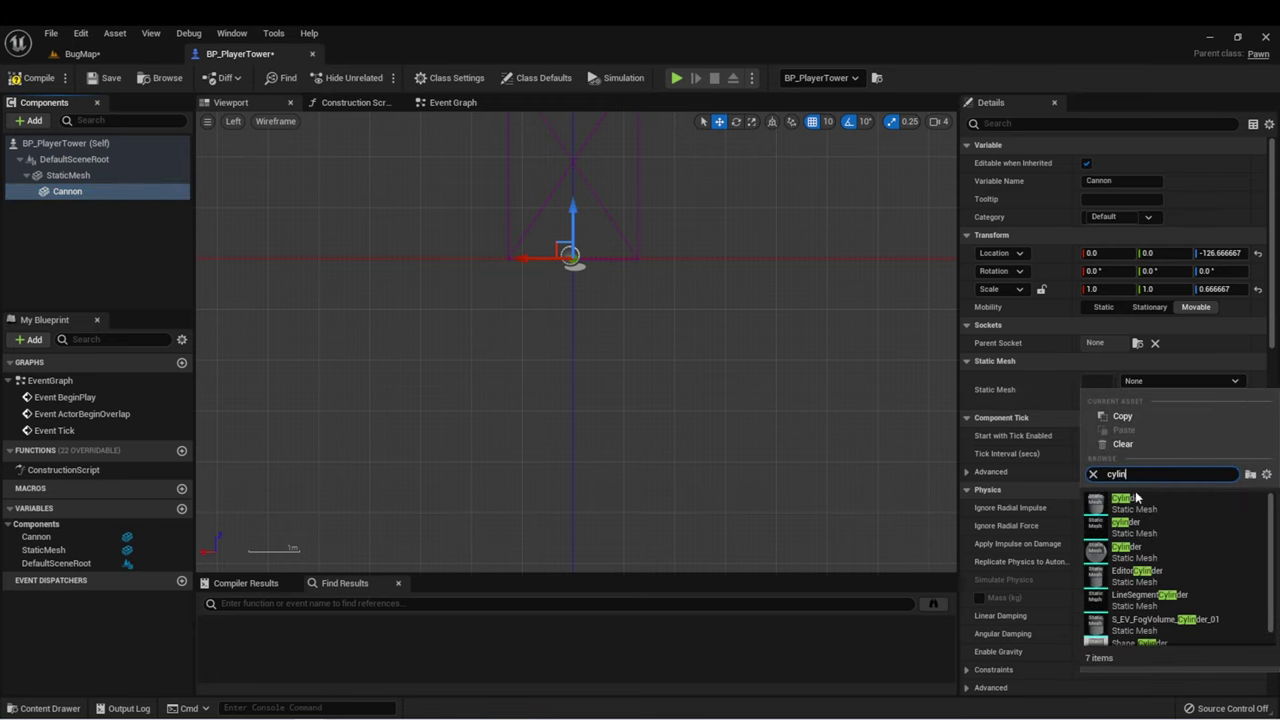
pyautogui.click(1137, 497)
# Place the Cannon against the tower's side at location 200, 0, 20, with a Y rotation of 90° and a Z scale of 1.0.
pyautogui.scroll(-1, 600, 270)
pyautogui.moveTo(600, 260); pyautogui.dragTo(640, 430, button='right')
pyautogui.moveTo(606, 421); pyautogui.dragTo(531, 312)
pyautogui.press('e')
pyautogui.moveTo(543, 257); pyautogui.dragTo(468, 262)
pyautogui.press('w')
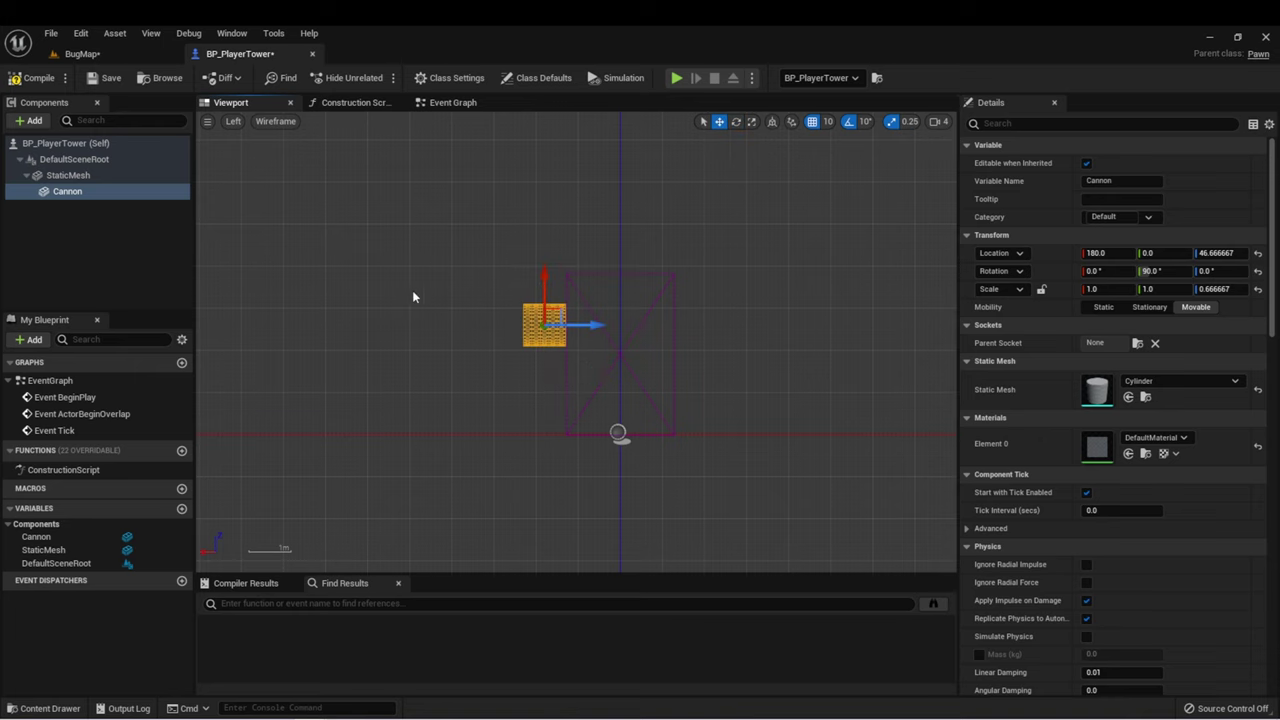
pyautogui.scroll(2, 420, 300)
pyautogui.moveTo(575, 270); pyautogui.dragTo(576, 292)
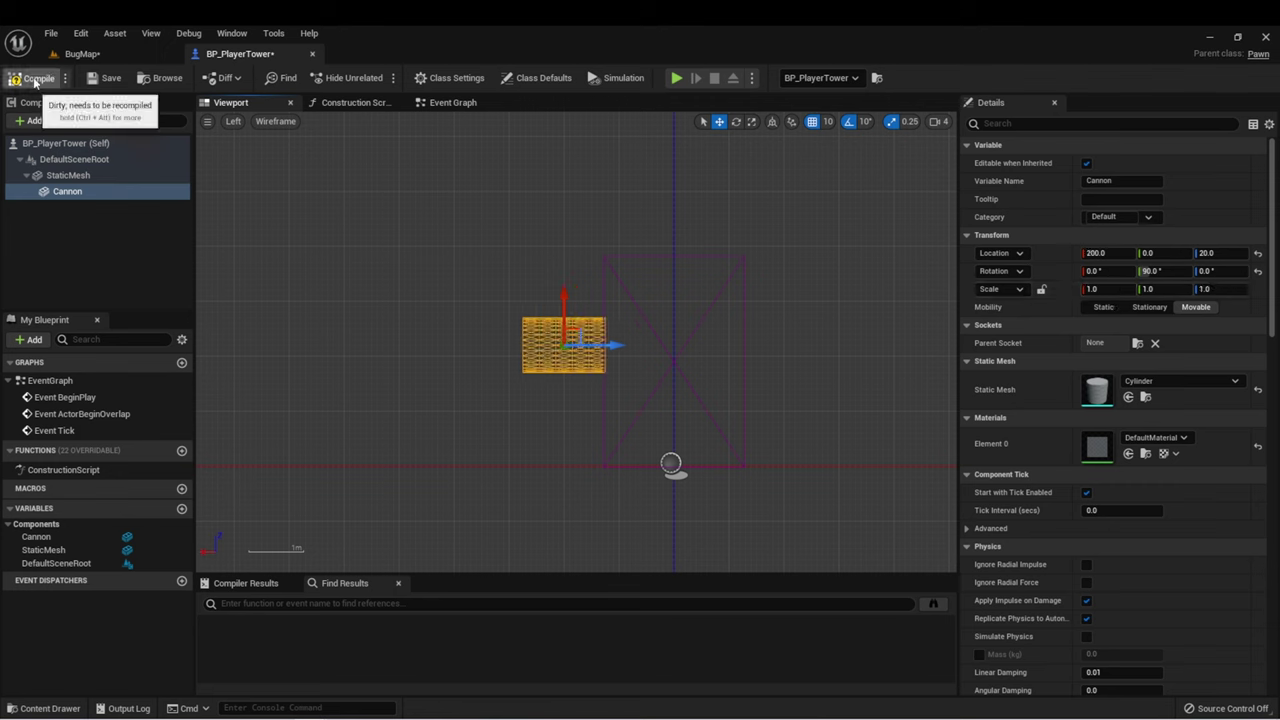
# Compile the blueprint and check the tower with its cannon in the BugMap level.
pyautogui.click(36, 82)
pyautogui.click(142, 61)
pyautogui.moveTo(676, 298); pyautogui.dragTo(486, 438, button='right')
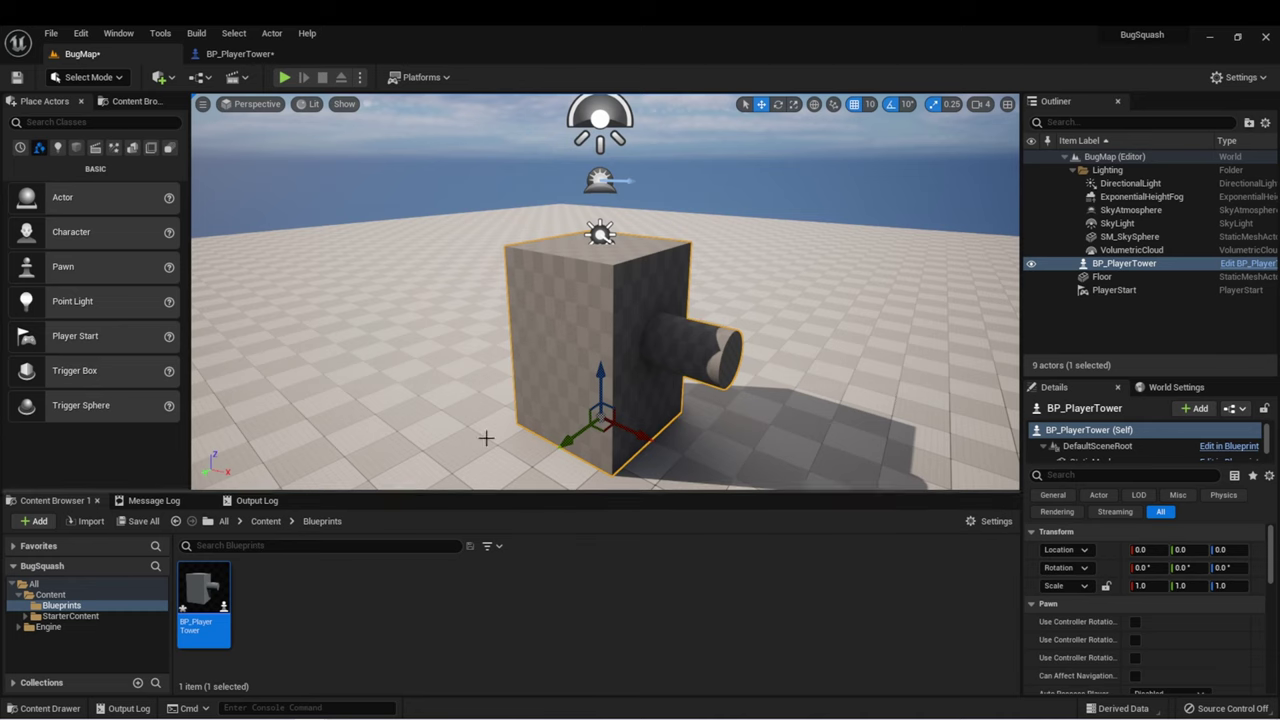